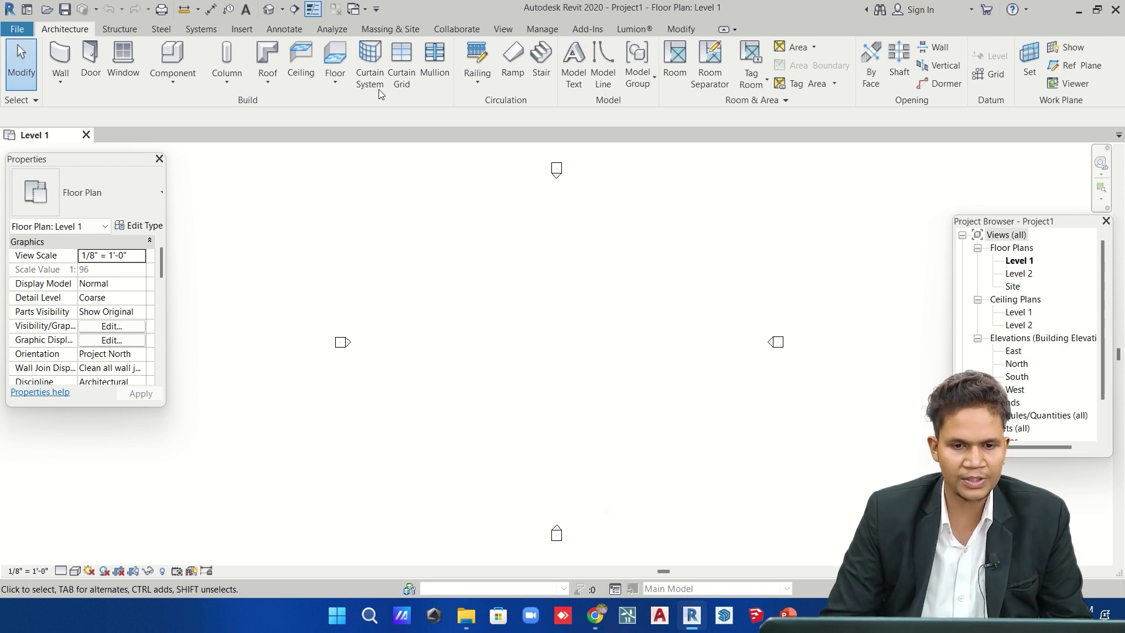
Switch to the Manage tab to reach the Snaps settings tool.
left_click(555, 32)
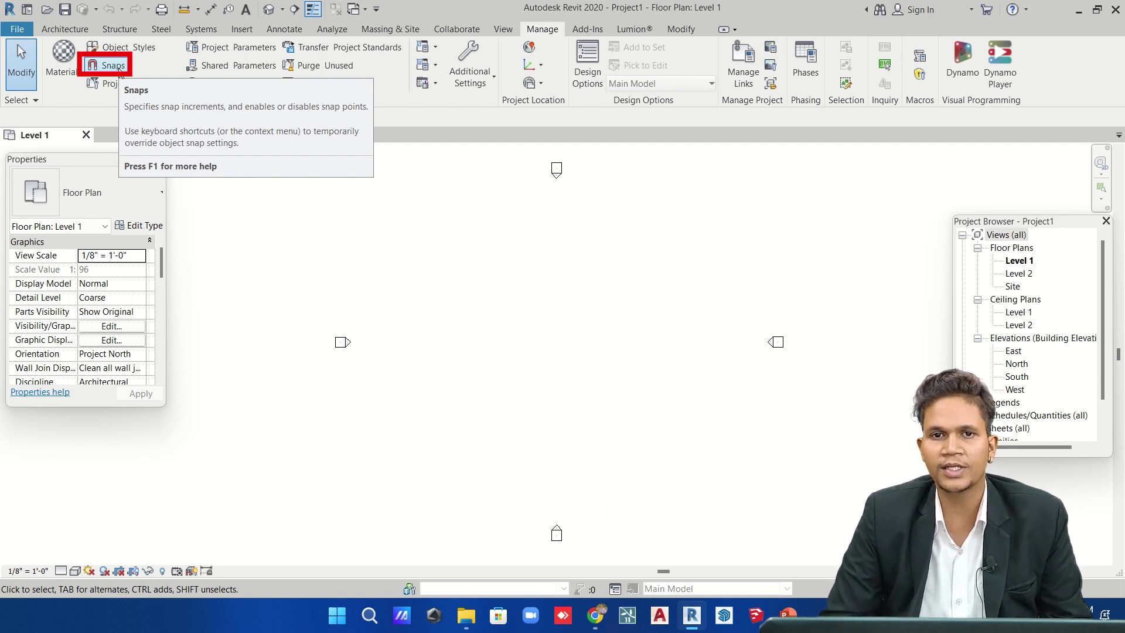
In the Snaps dialog, toggle Snaps Off on and back off, keeping snapping enabled.
left_click(119, 69)
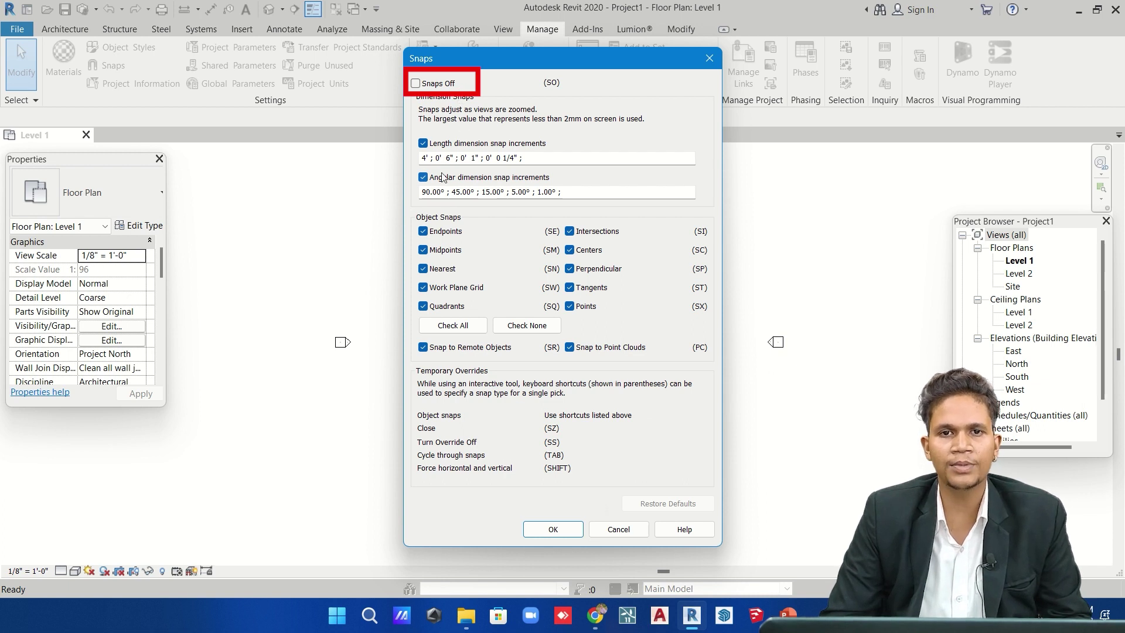
left_click(415, 83)
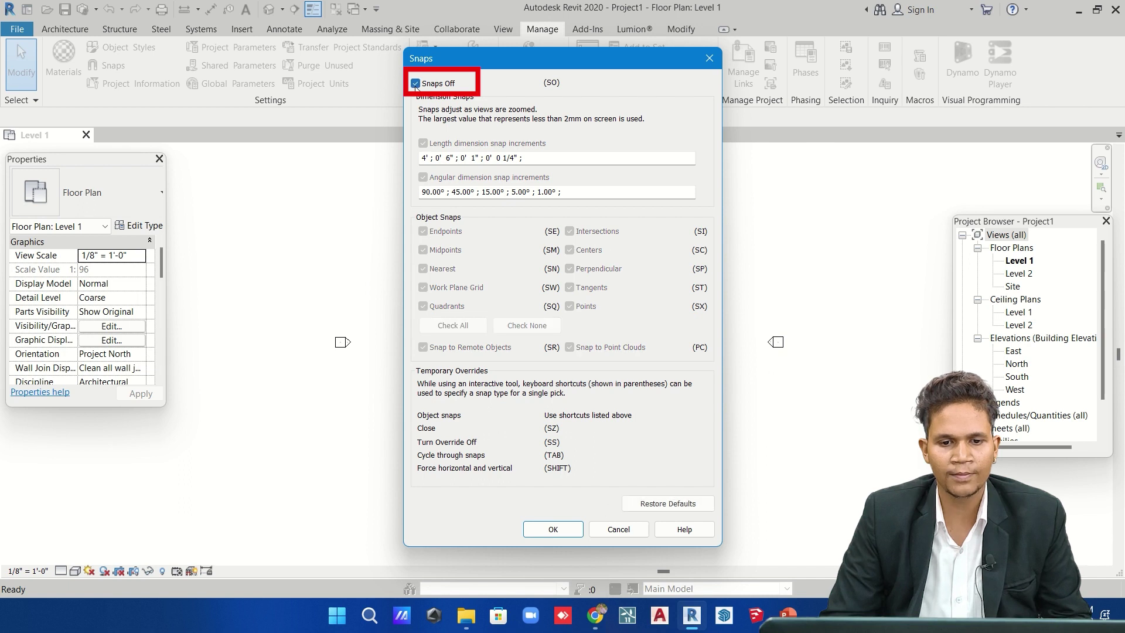
left_click(436, 84)
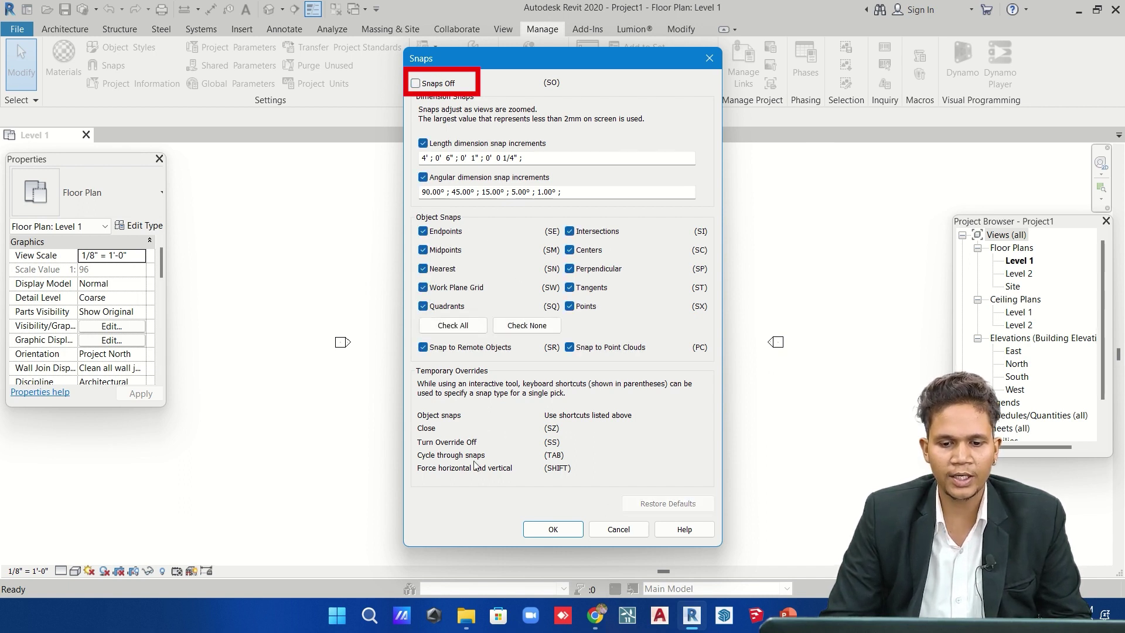
left_click(553, 529)
Draw a 24-foot horizontal wall on Level 1 with the Wall tool.
left_click(65, 29)
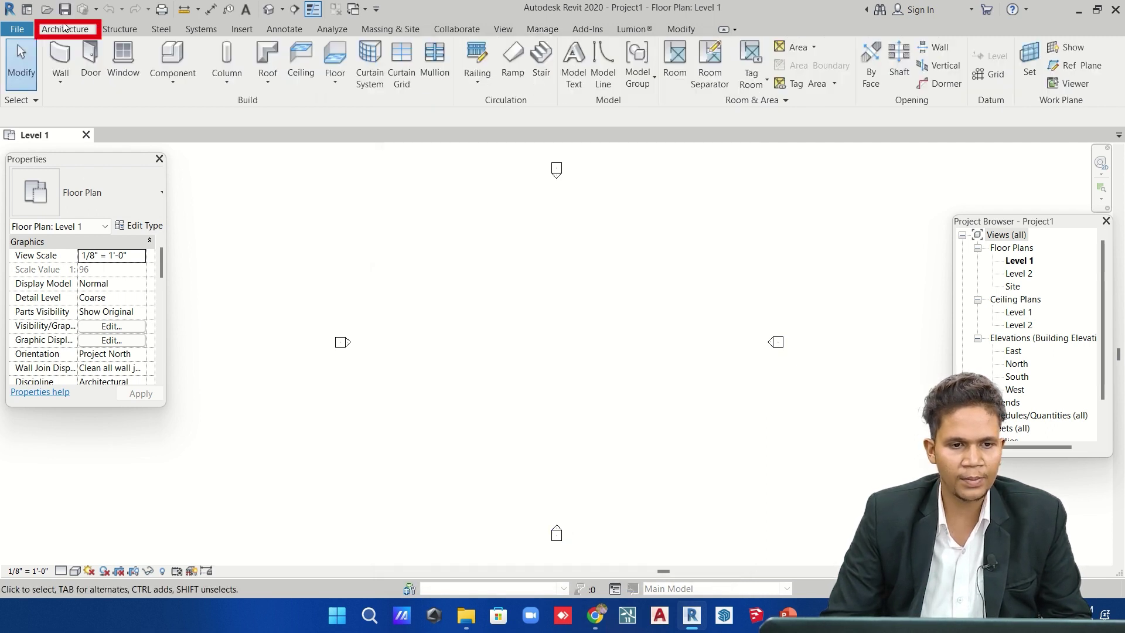
left_click(60, 58)
left_click(457, 319)
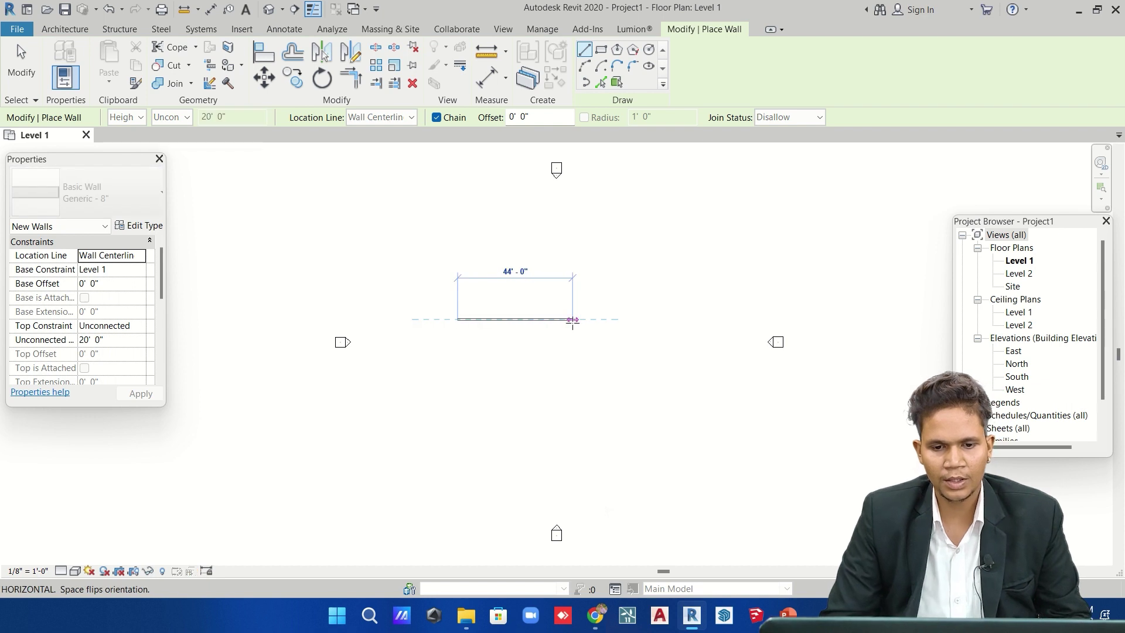
type("24")
key("Return")
key("Escape")
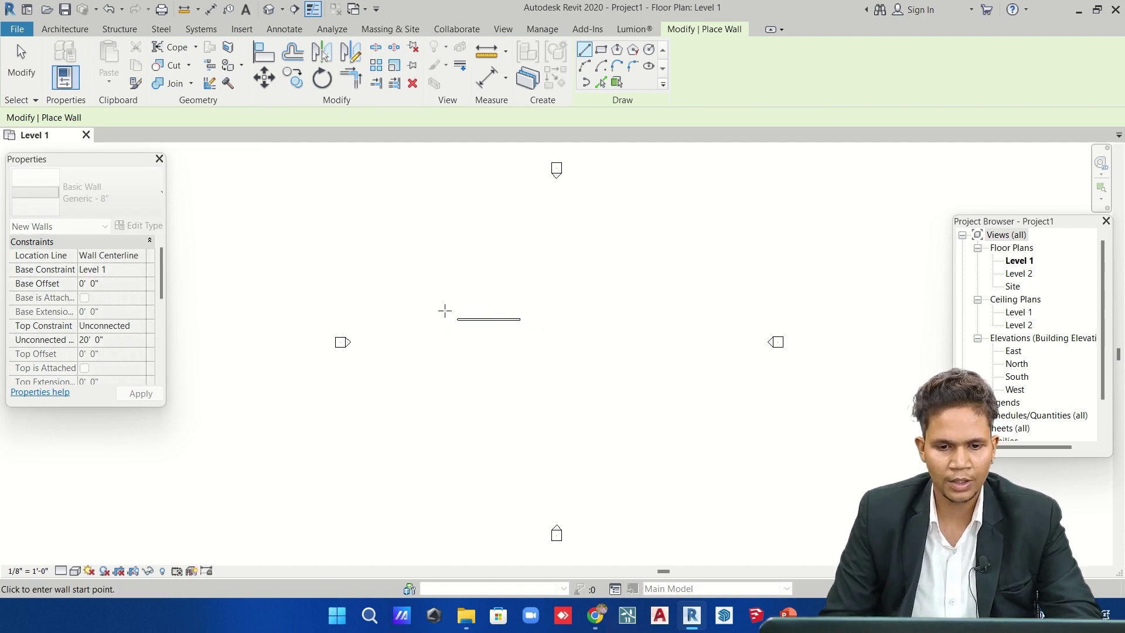
Add a diagonal wall running down-left from the horizontal wall's right end.
scroll(451, 316, "up", 5)
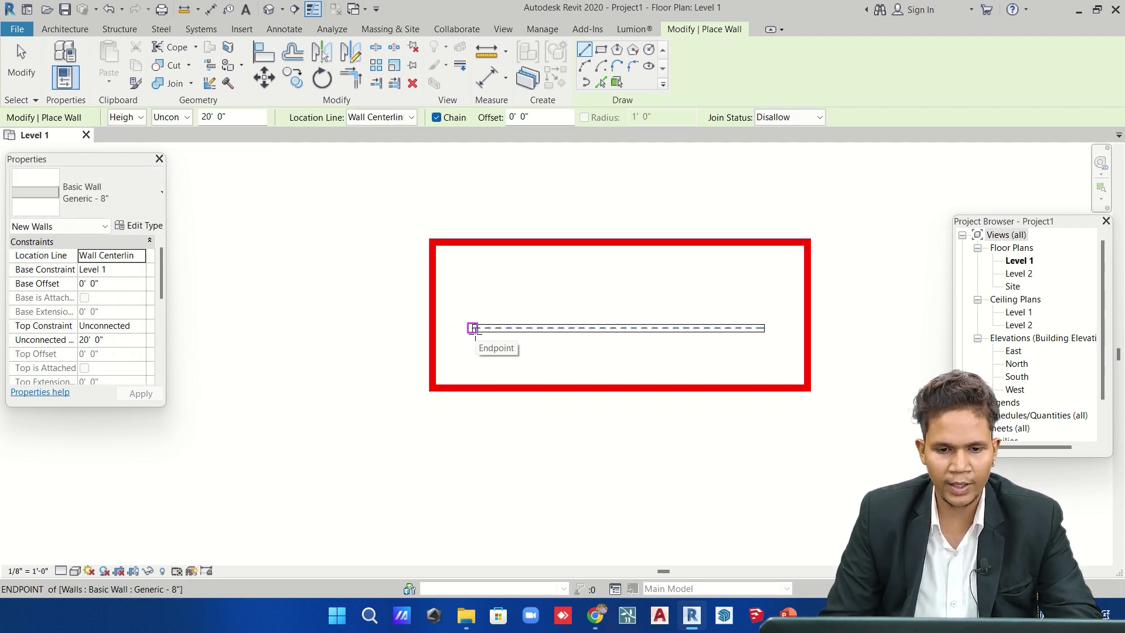
left_click(474, 328)
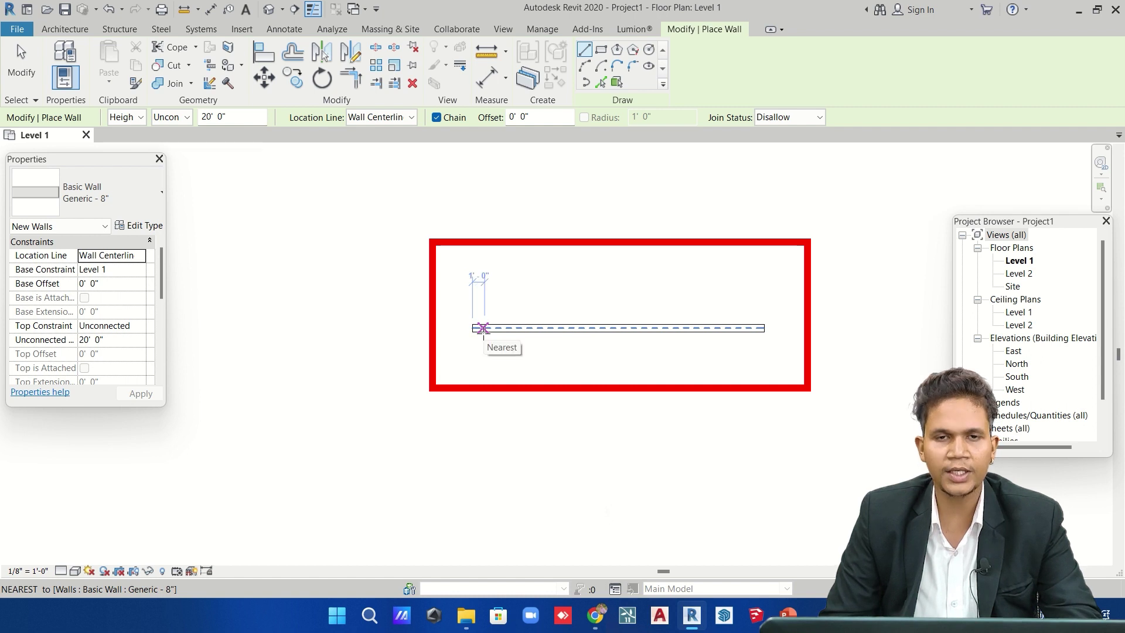
key("Escape")
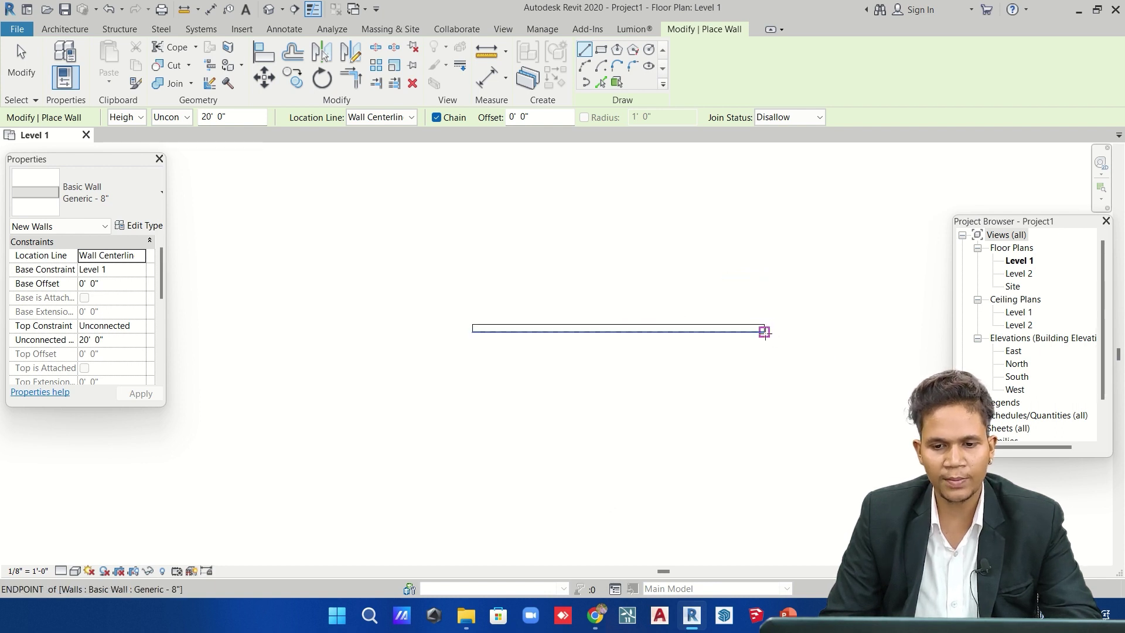
left_click(764, 332)
left_click(597, 476)
key("Escape")
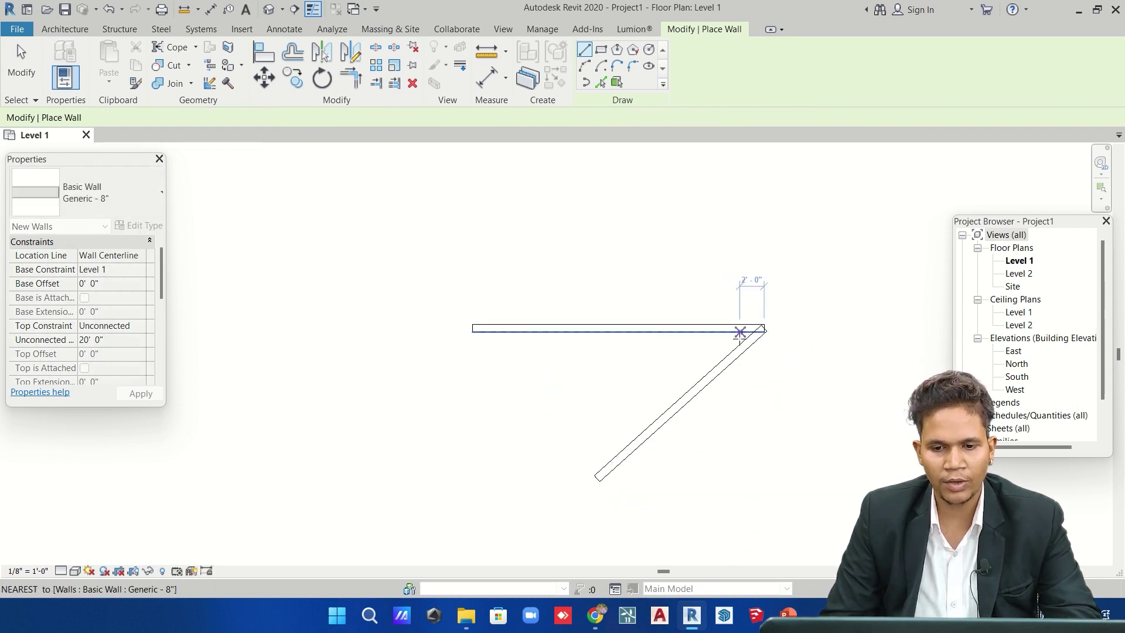
Sketch a trial arc wall from the top wall to the diagonal wall, then cancel it.
scroll(740, 333, "up", 4)
scroll(779, 323, "down", 1)
scroll(794, 319, "down", 2)
scroll(814, 331, "down", 1)
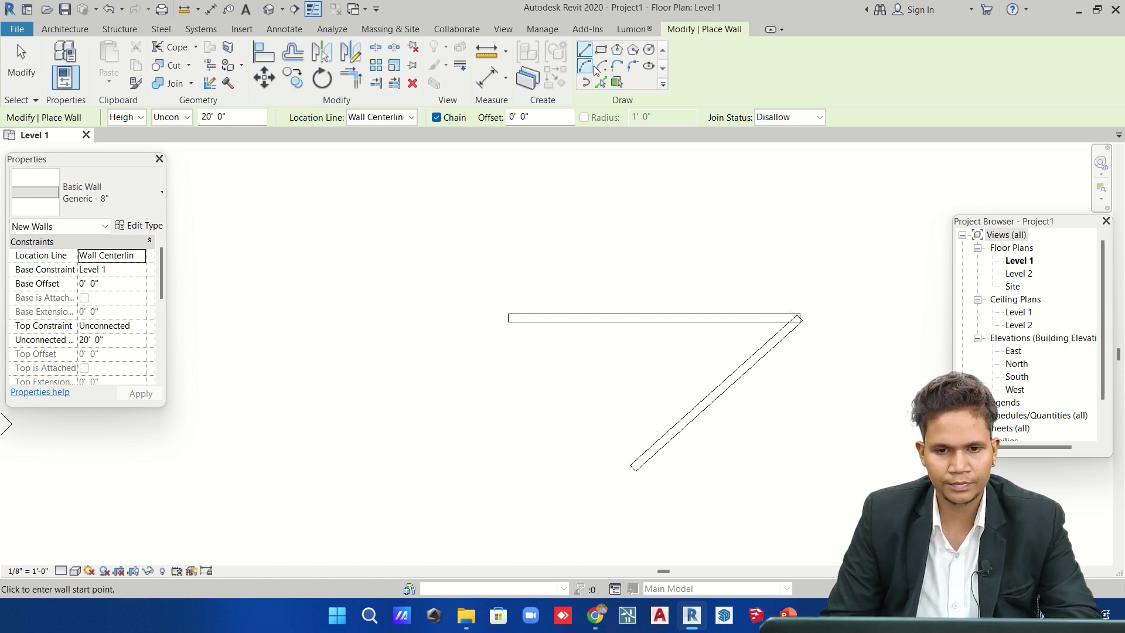
left_click(588, 66)
left_click(684, 319)
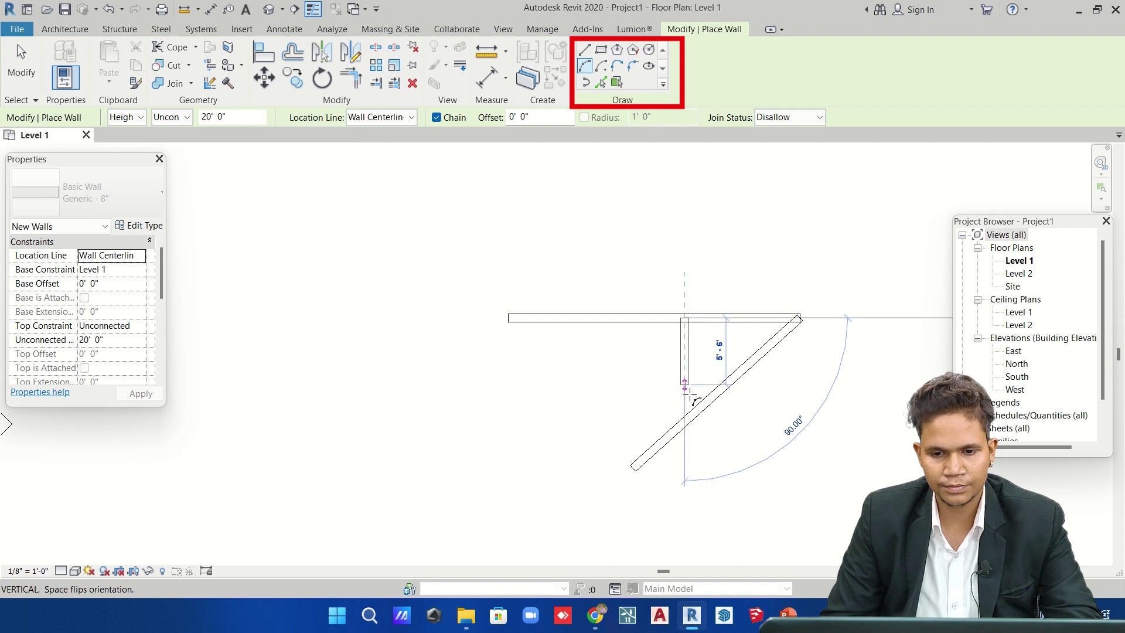
left_click(714, 388)
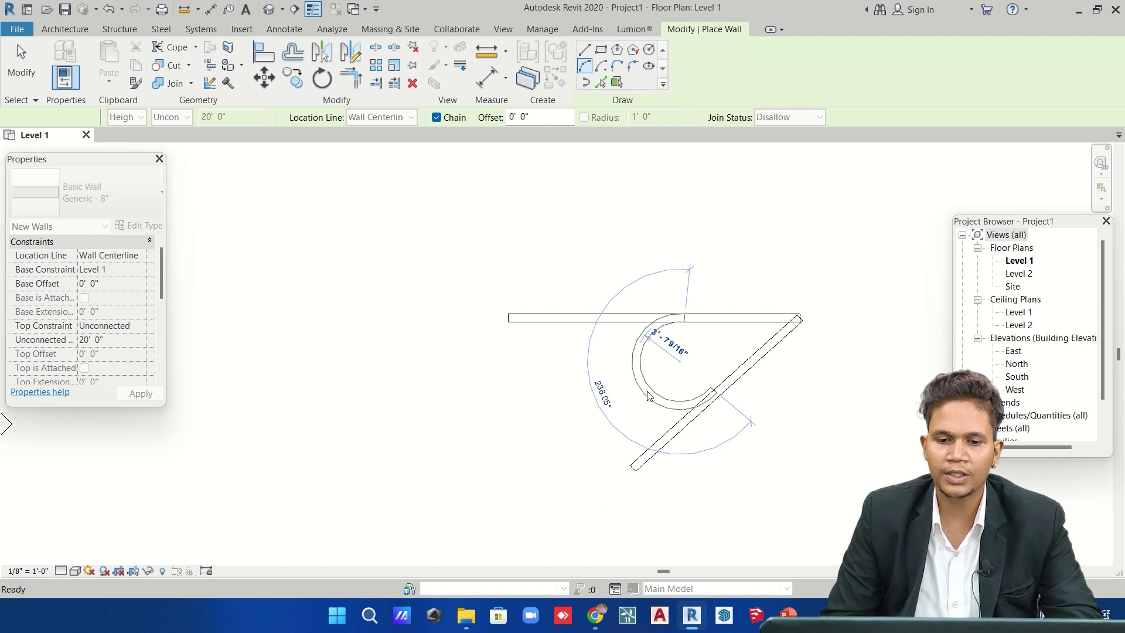
key("Escape")
key("Escape")
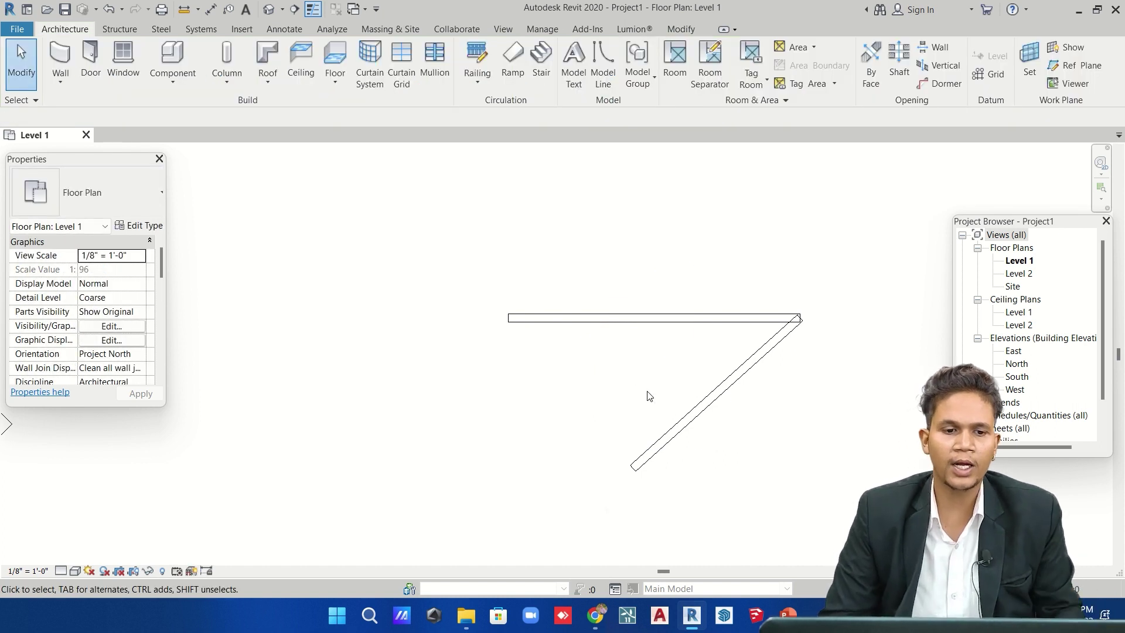
Turn all snapping off by checking Snaps Off in the Snaps dialog.
left_click(542, 29)
left_click(113, 65)
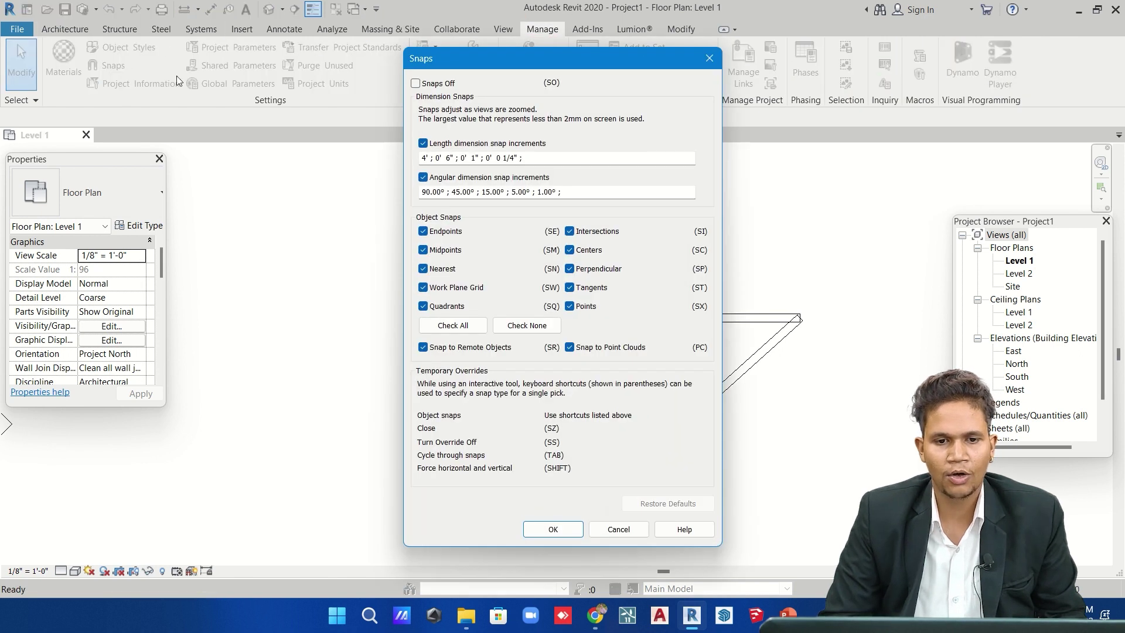
left_click(416, 84)
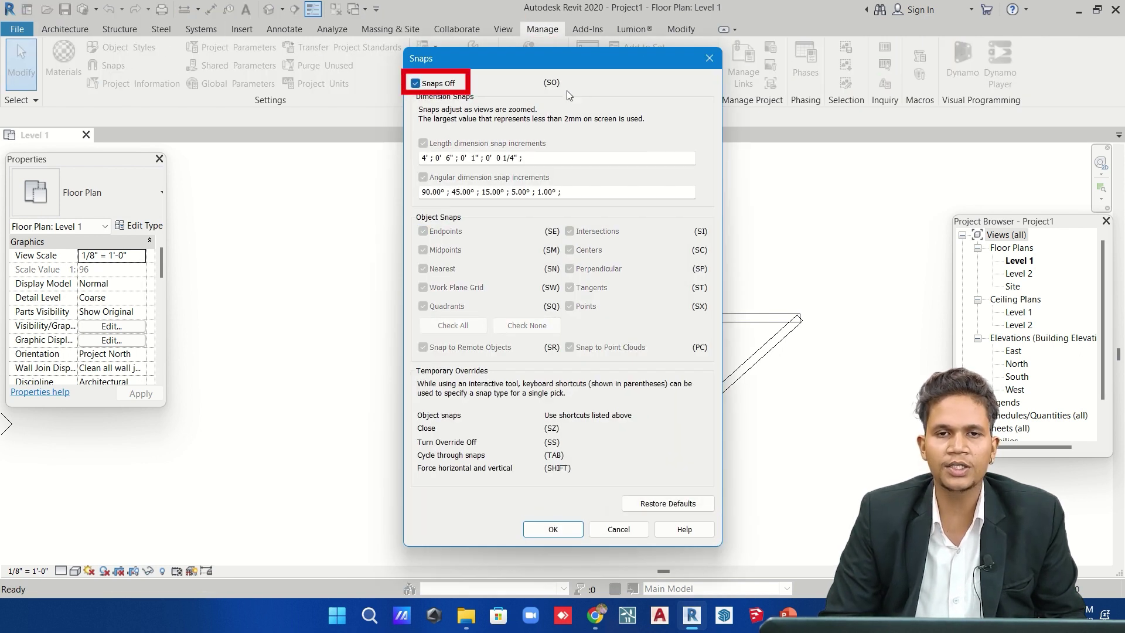
left_click(551, 529)
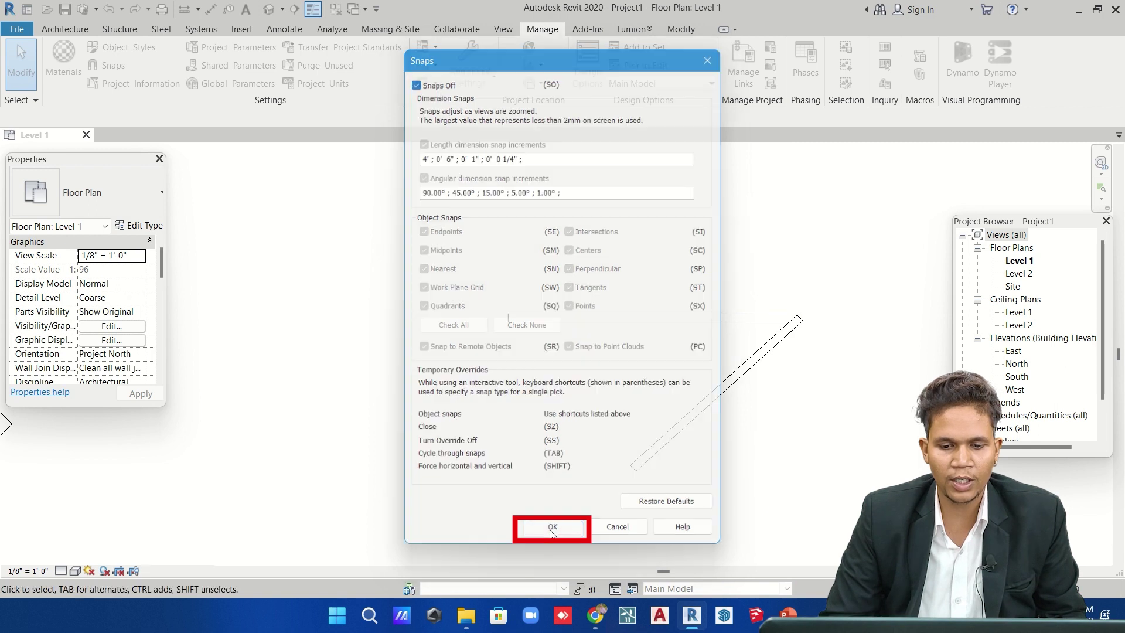
Sketch an unsnapped arc wall between the top and diagonal walls, then cancel it.
left_click(64, 29)
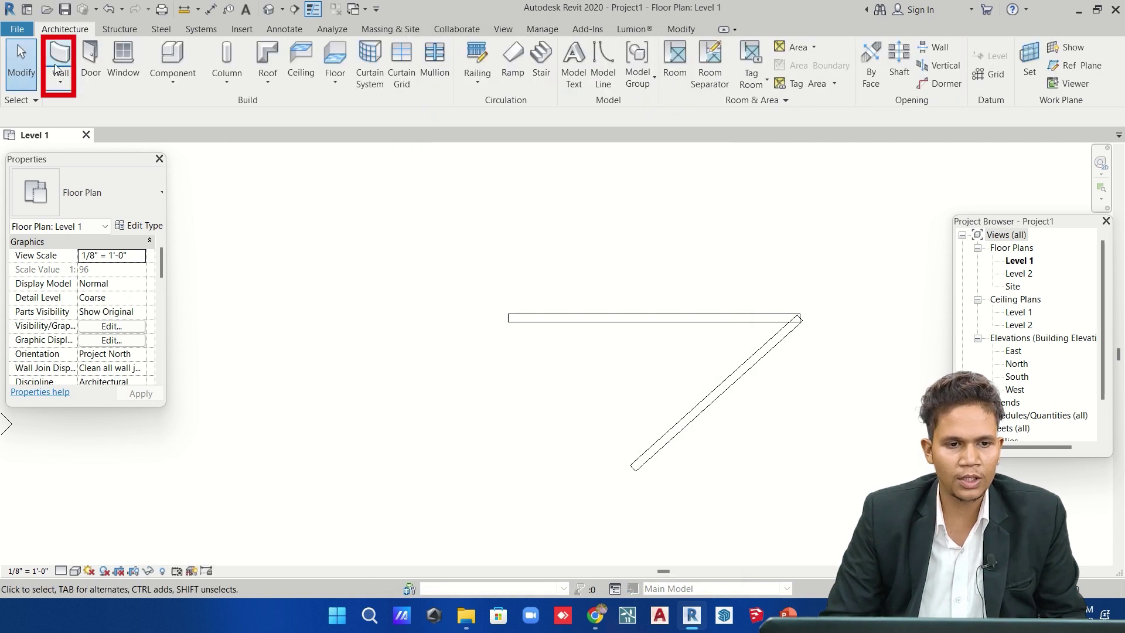
left_click(58, 66)
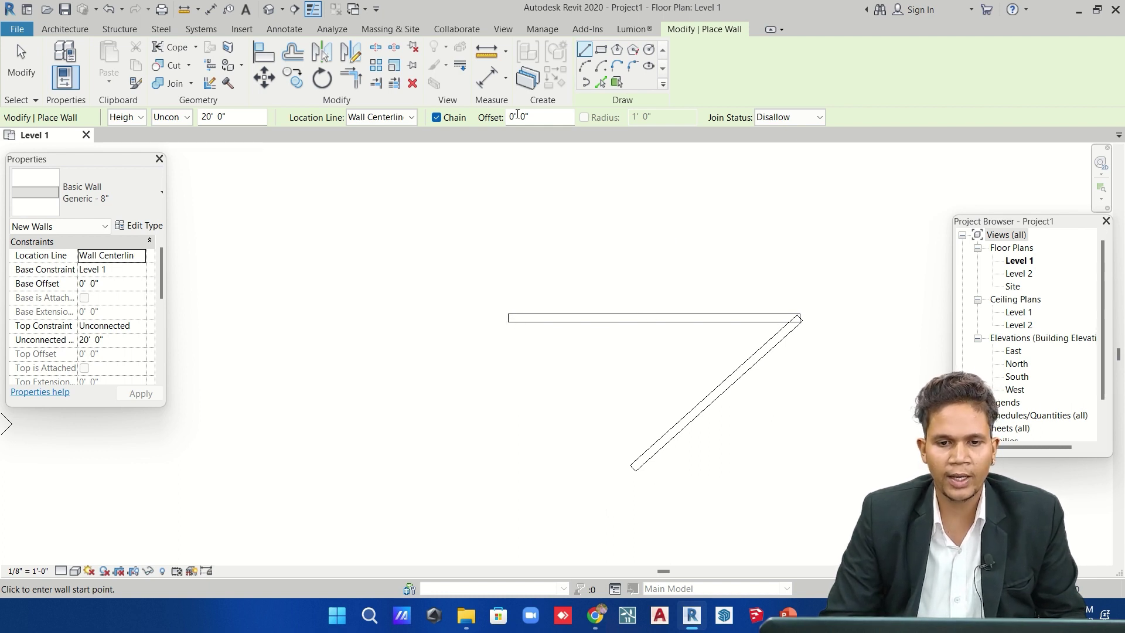
left_click(584, 66)
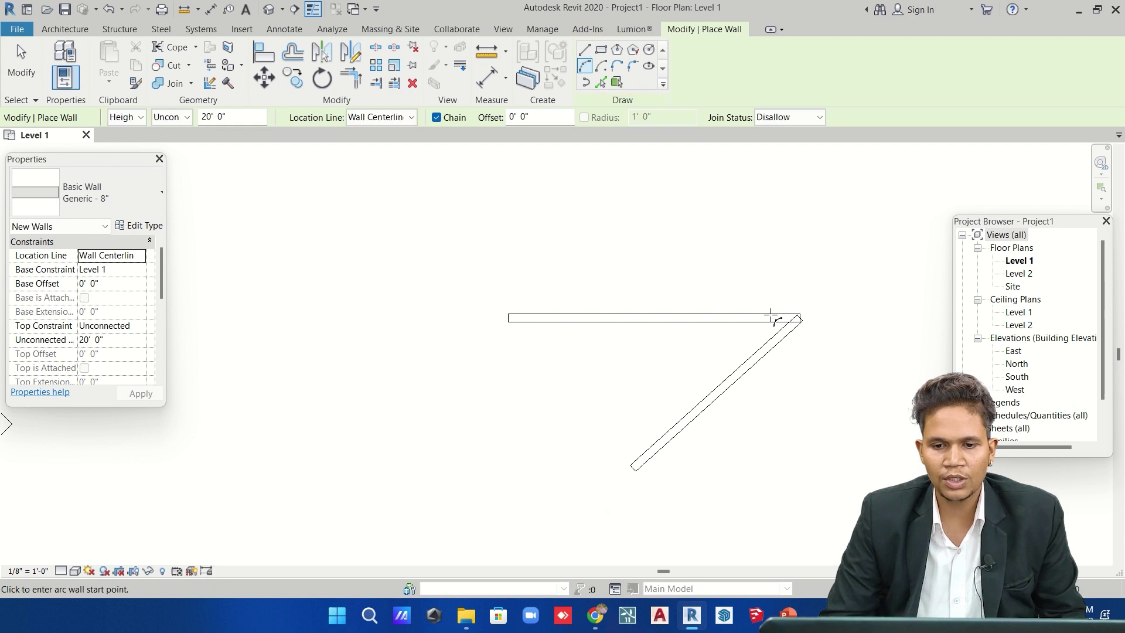
left_click(784, 322)
left_click(691, 350)
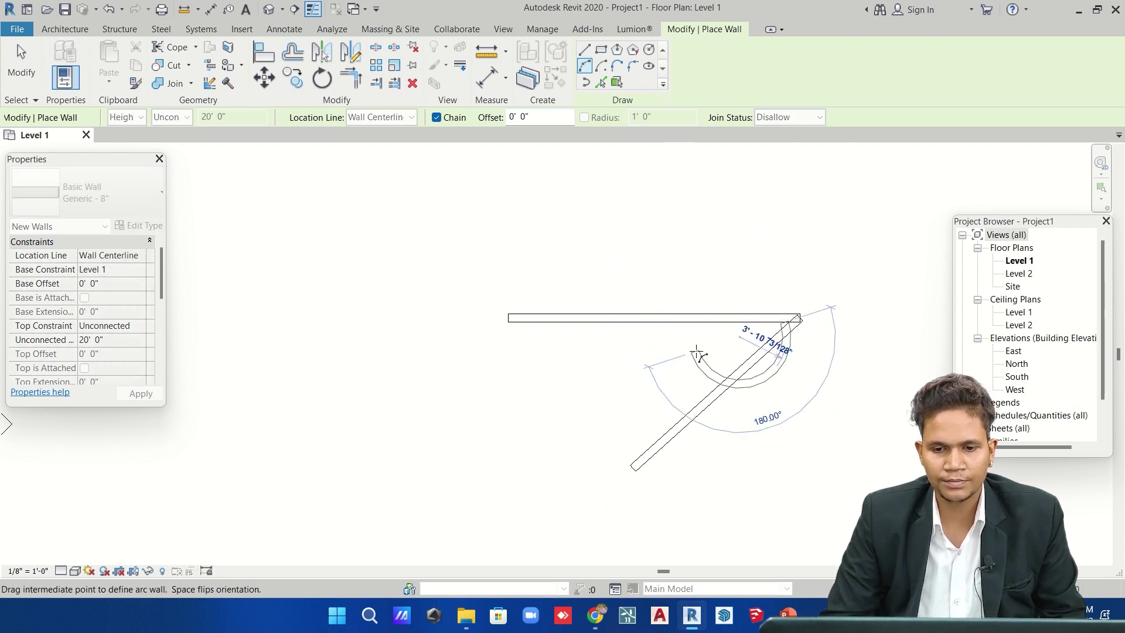
key("Escape")
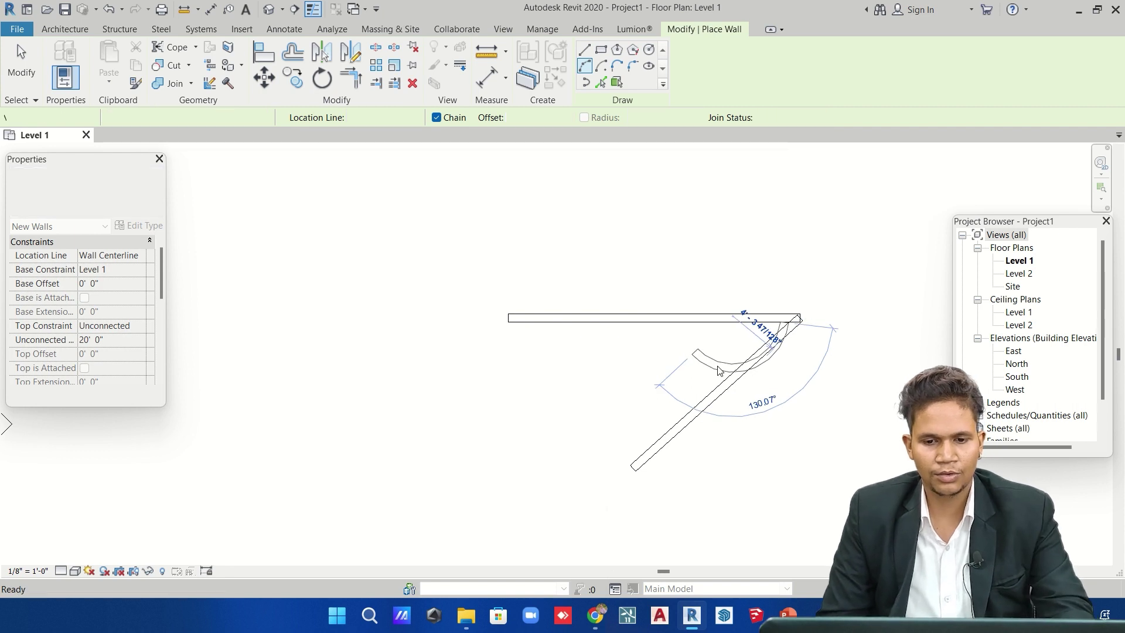
key("Escape")
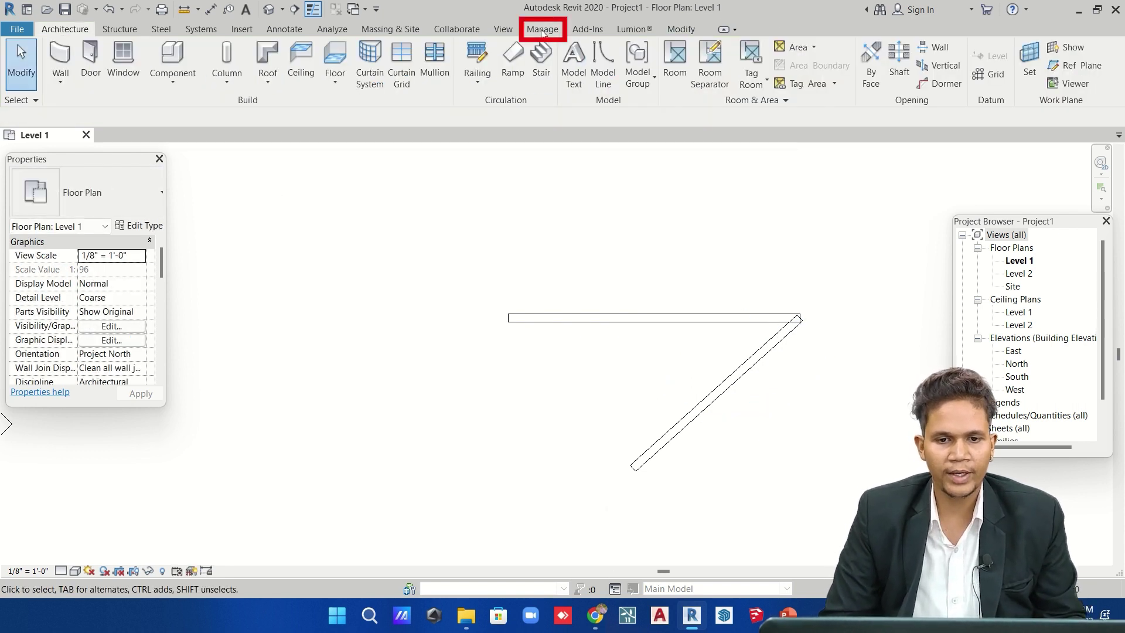
Uncheck Snaps Off and reset object snaps with Check None, then Check All.
left_click(542, 29)
left_click(106, 65)
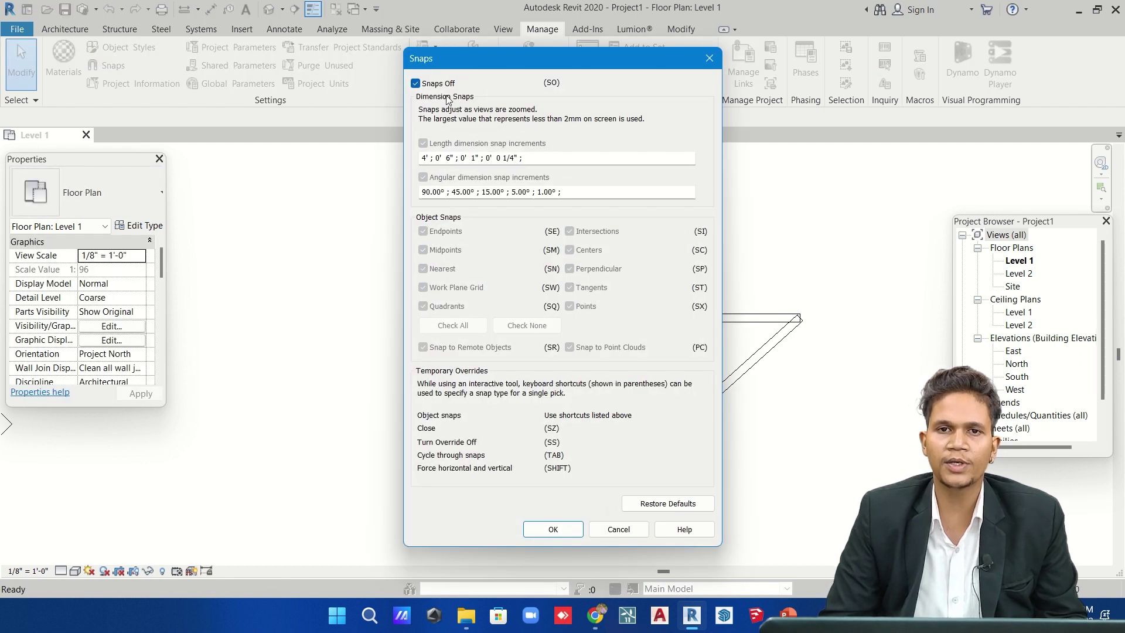
left_click(415, 83)
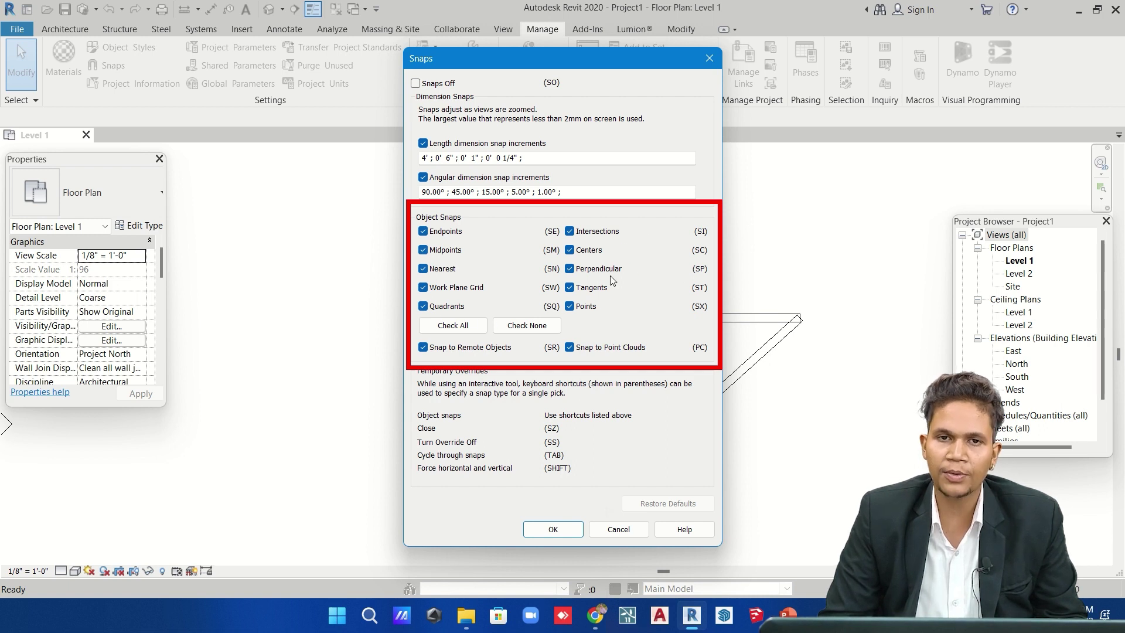
left_click(526, 325)
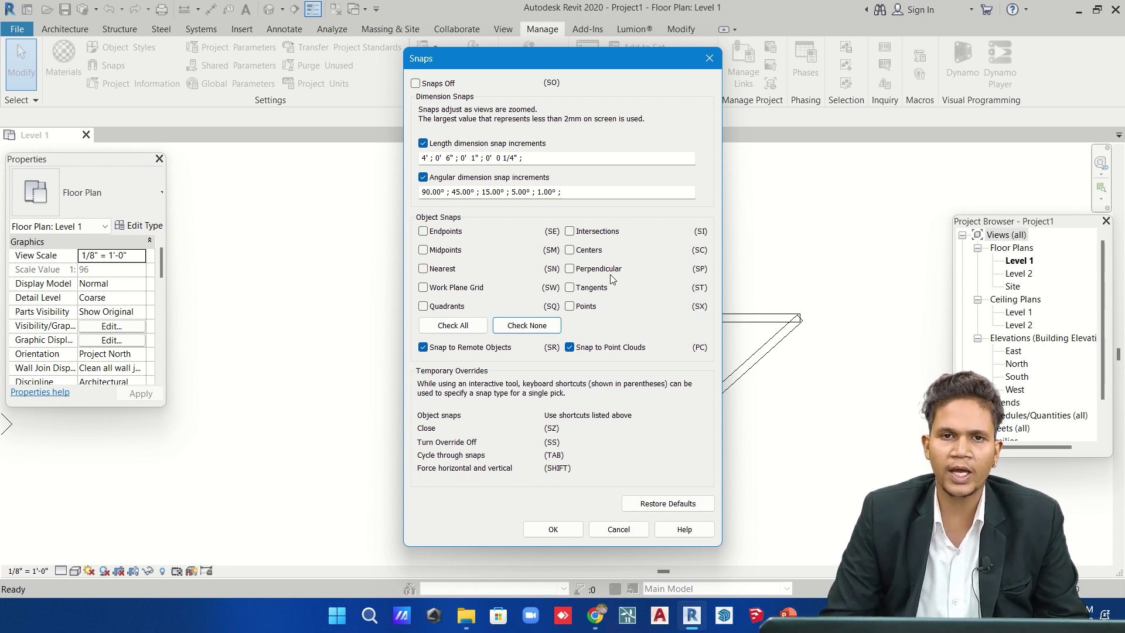
left_click(453, 325)
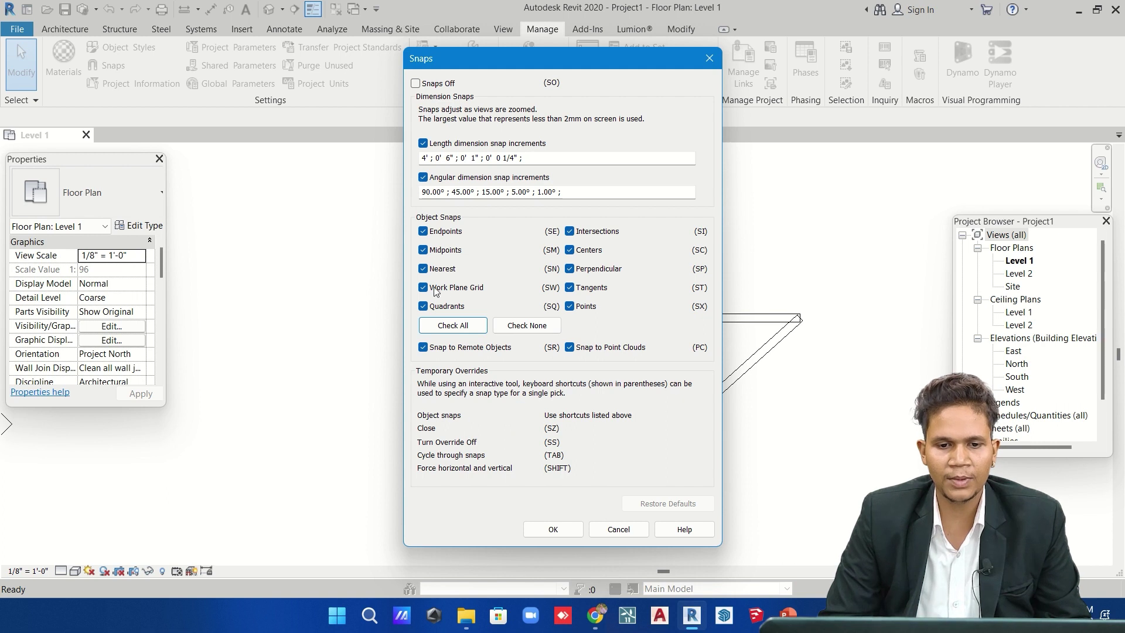
In Project Units (UN), change the length format to Millimeters.
left_click(619, 529)
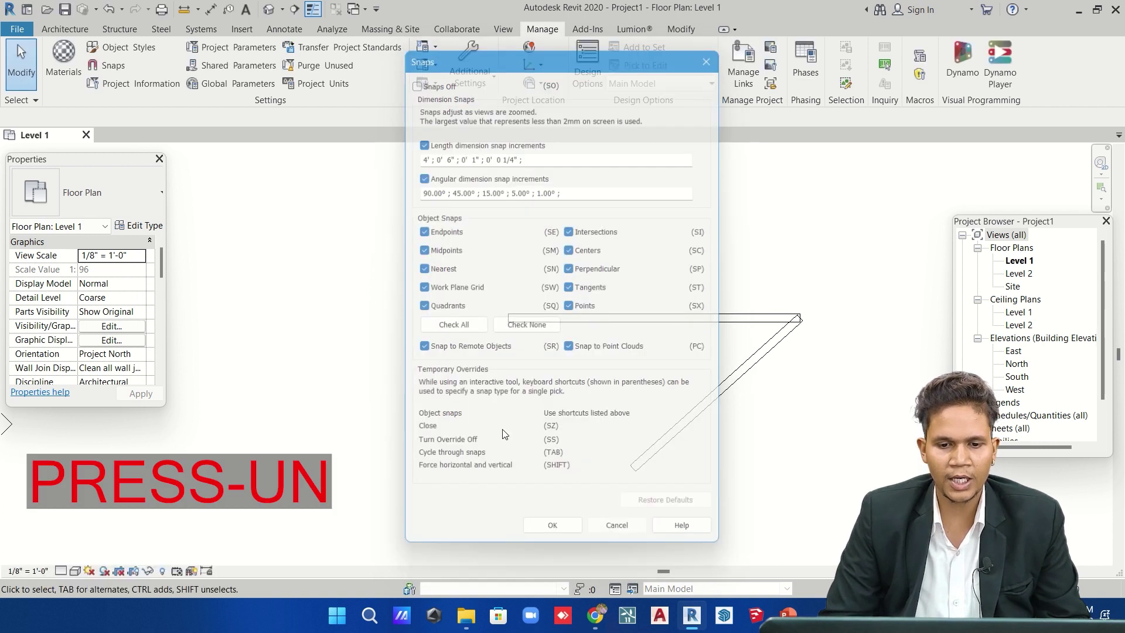
key("u")
key("n")
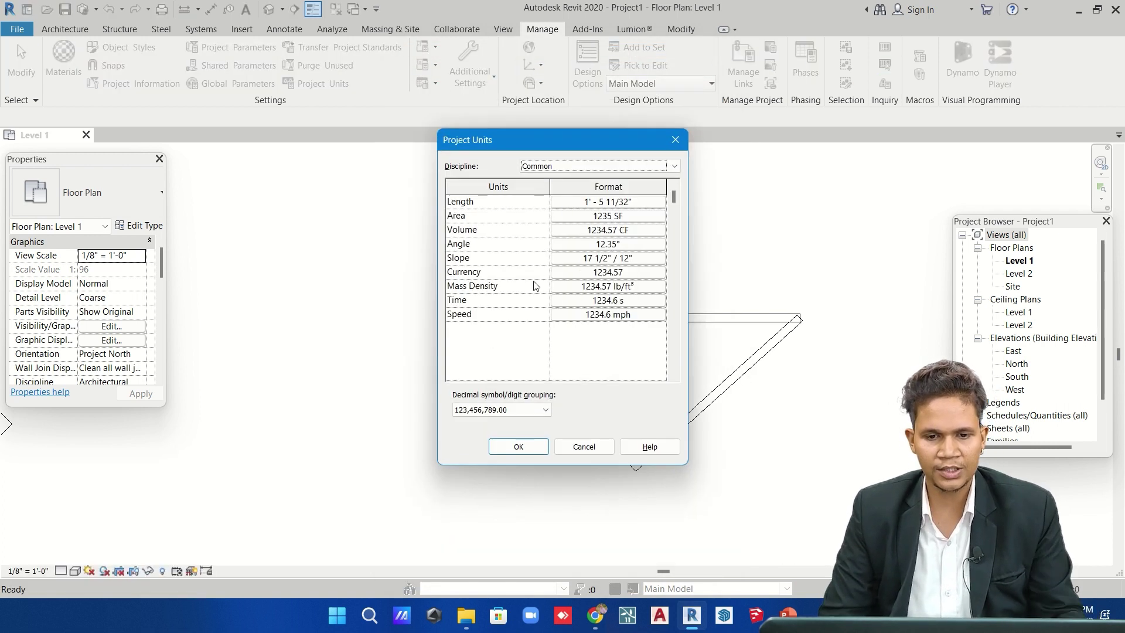
left_click(610, 193)
left_click(609, 225)
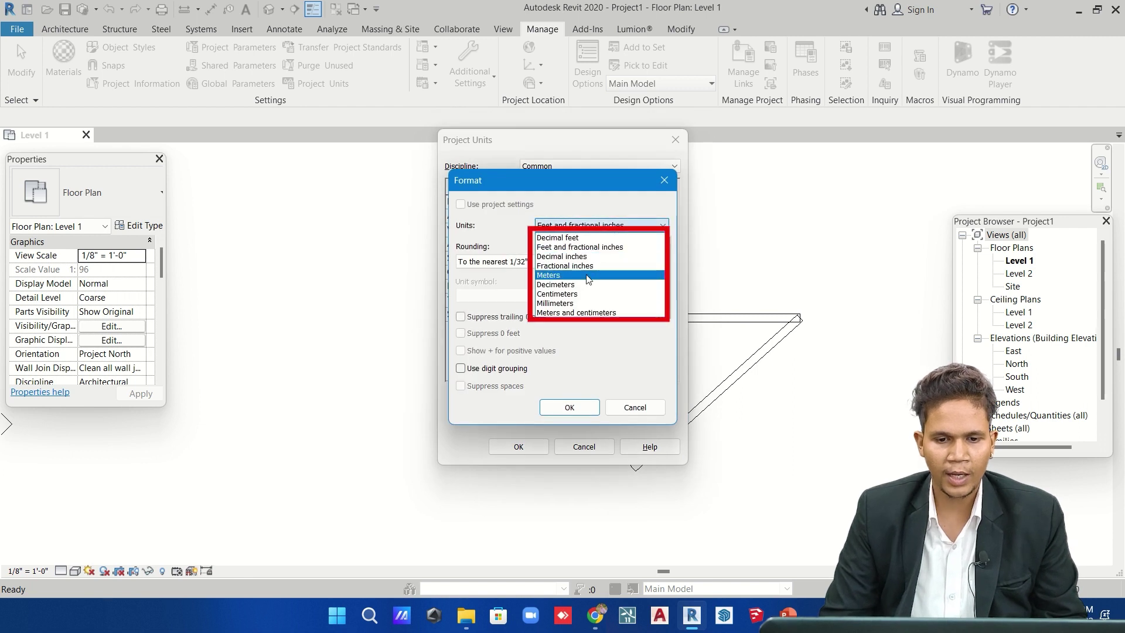
left_click(569, 293)
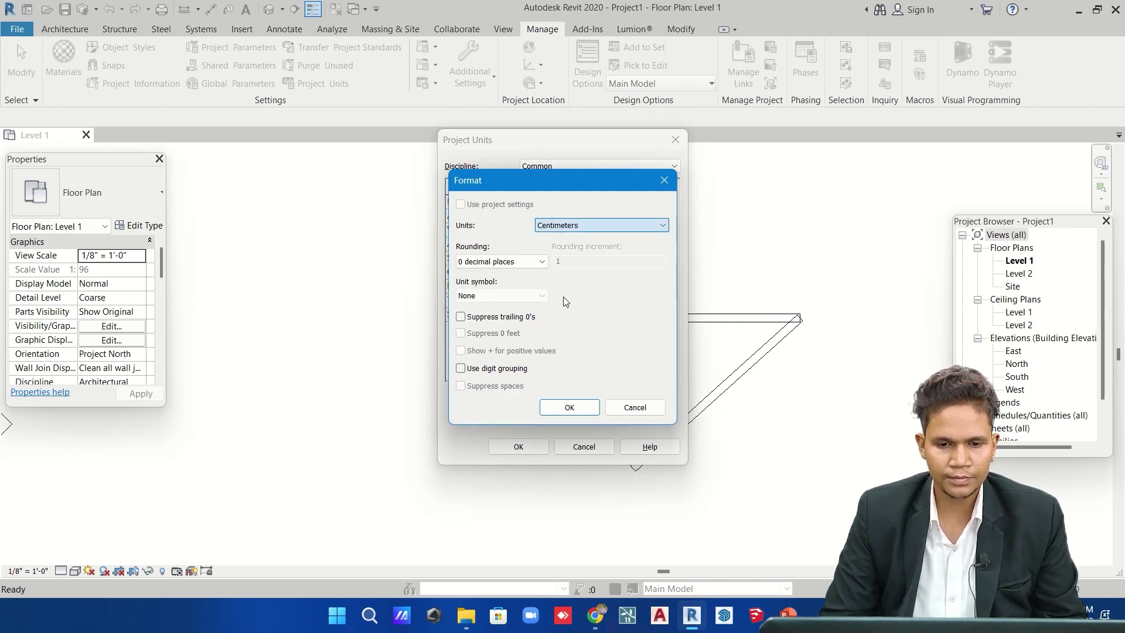
left_click(586, 225)
left_click(571, 303)
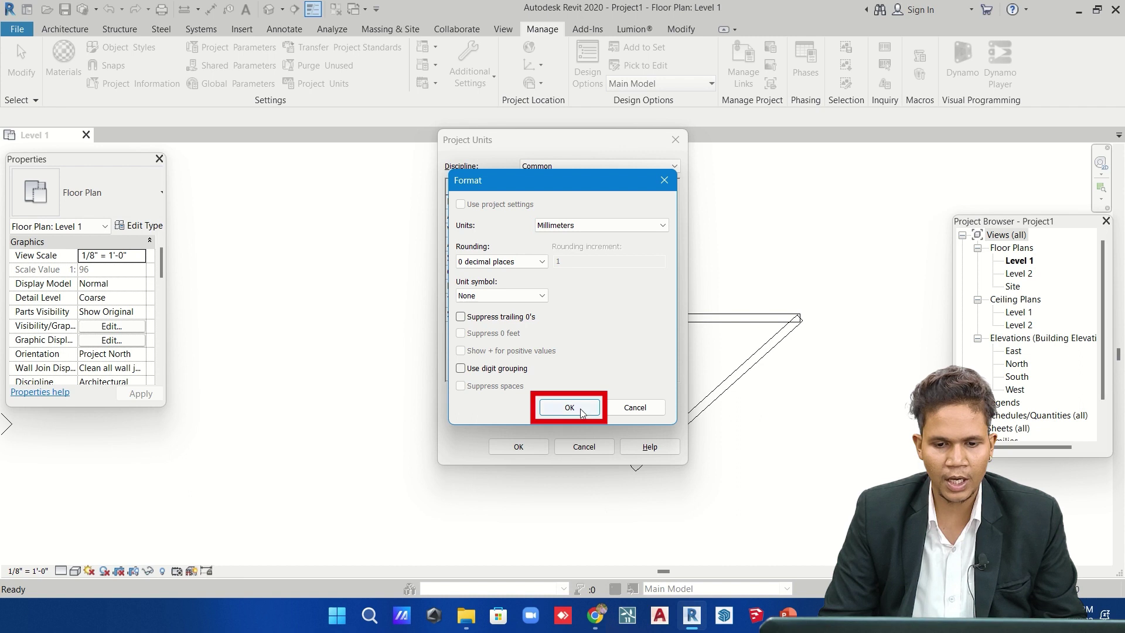
Apply the millimetre units and review the Snaps length increments 1000 ; 100 ; 20 ; 5.
left_click(569, 408)
left_click(536, 447)
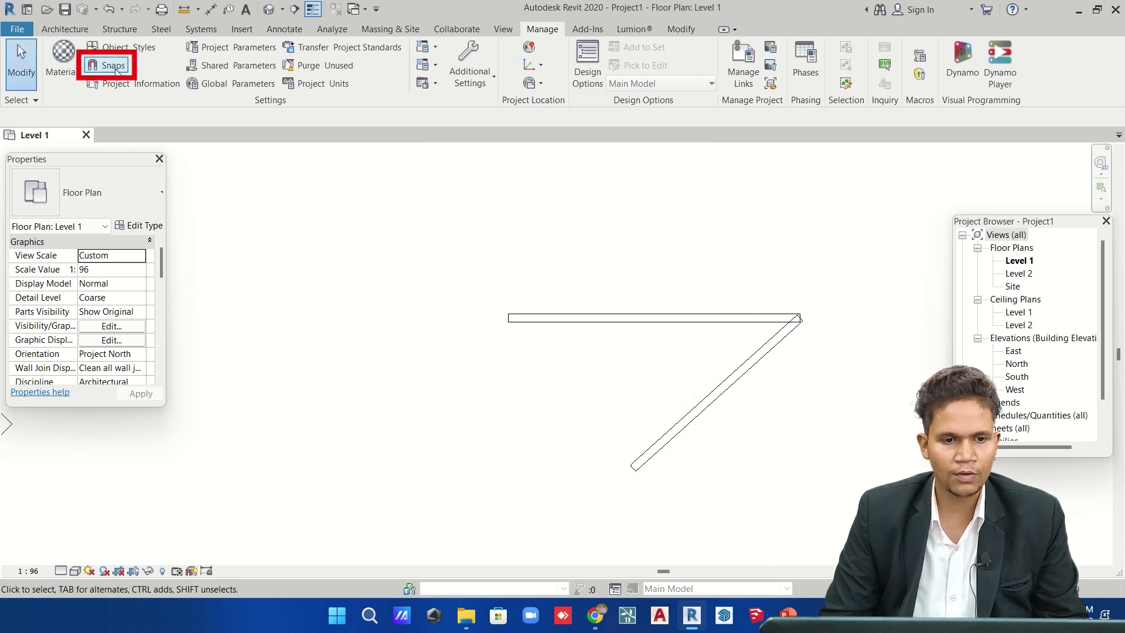
left_click(109, 65)
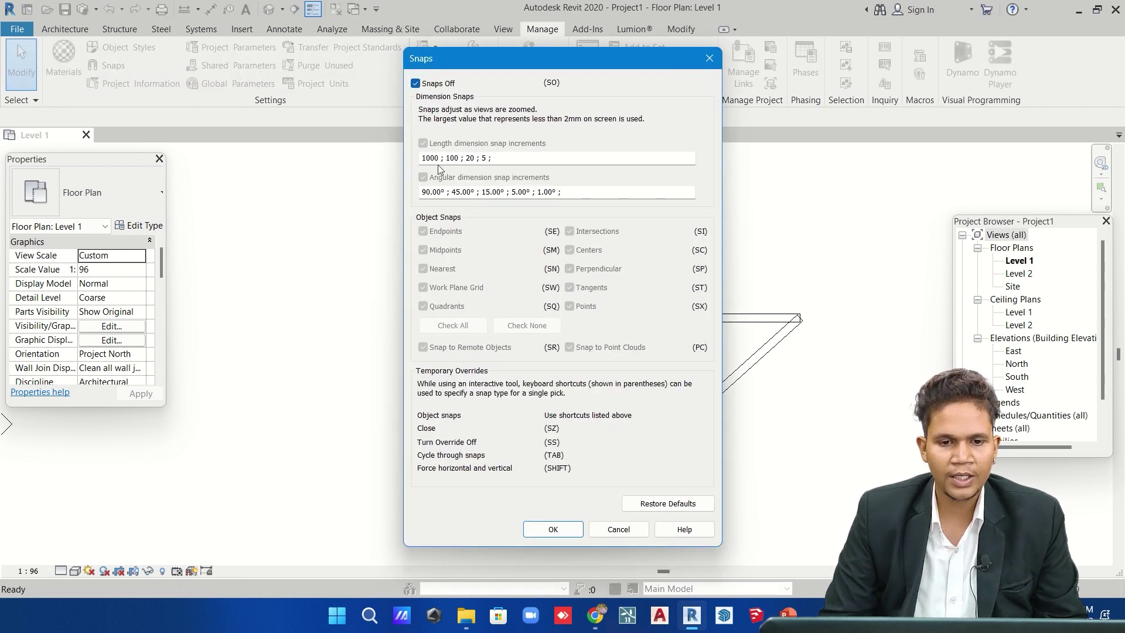
left_click(417, 84)
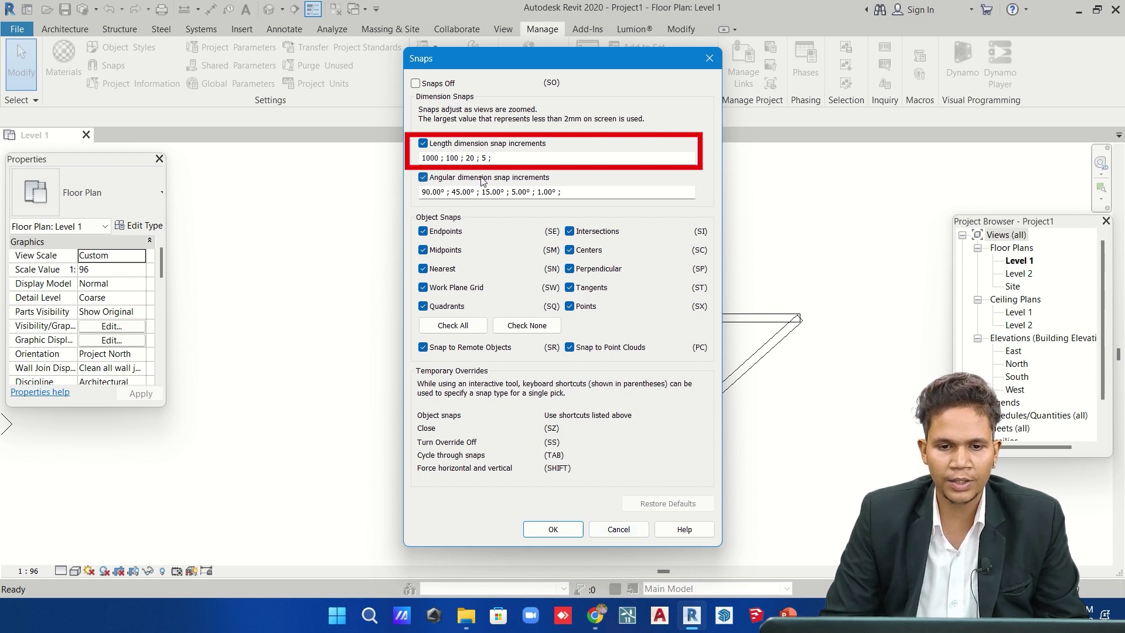
Start a trial wall with the Wall tool, then cancel it.
left_click(618, 529)
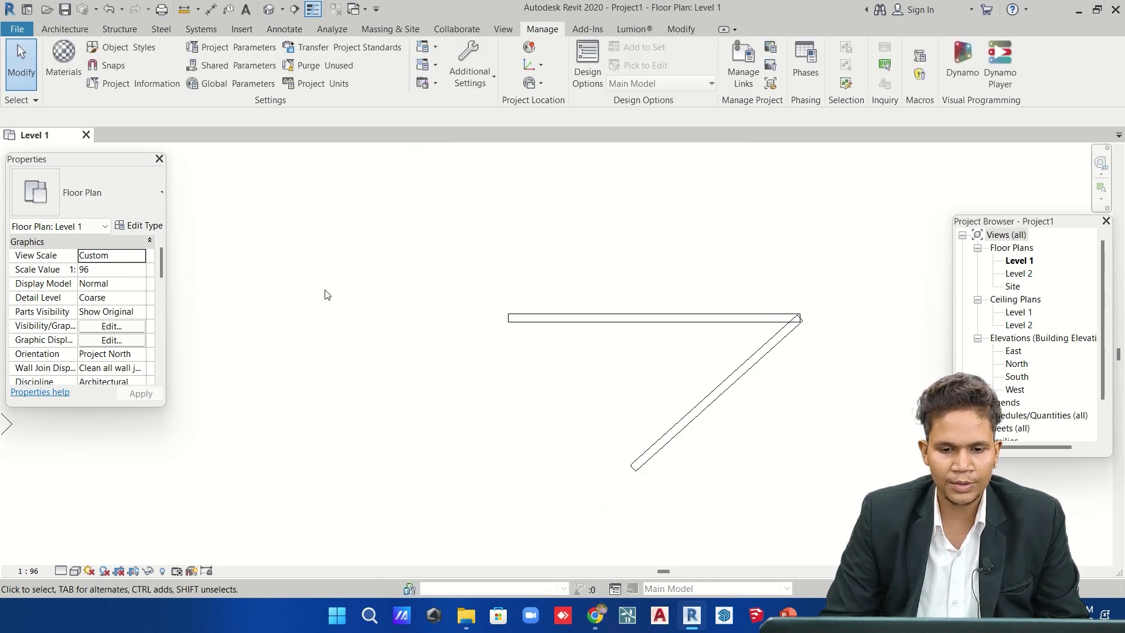
left_click(64, 28)
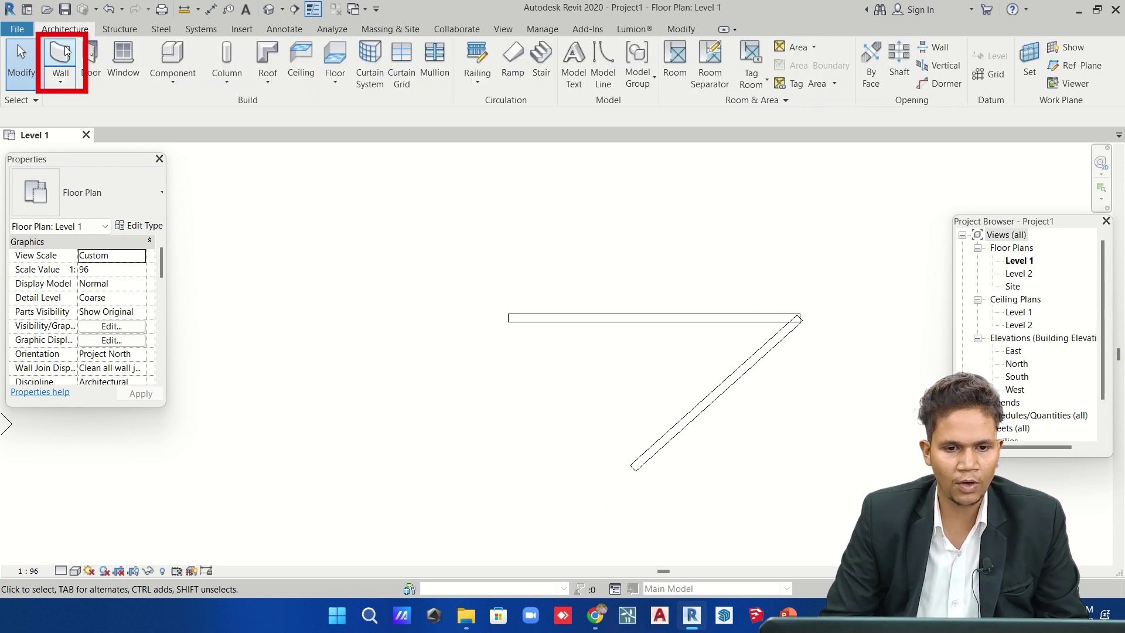
left_click(64, 58)
left_click(405, 239)
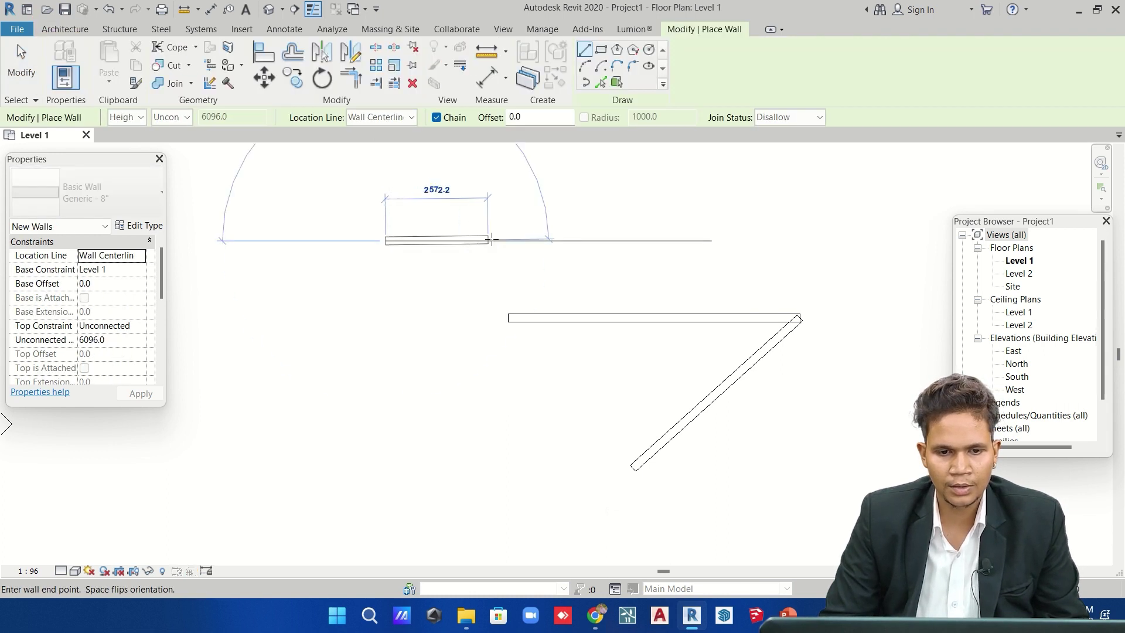
scroll(493, 238, "down", 2)
scroll(494, 237, "down", 2)
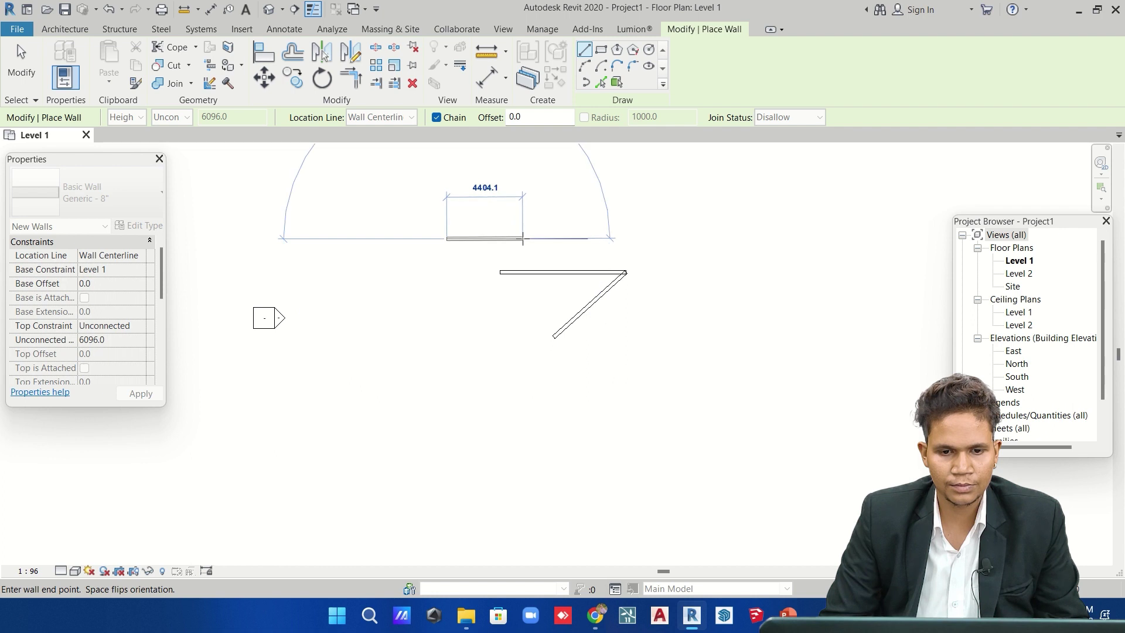
scroll(522, 239, "down", 1)
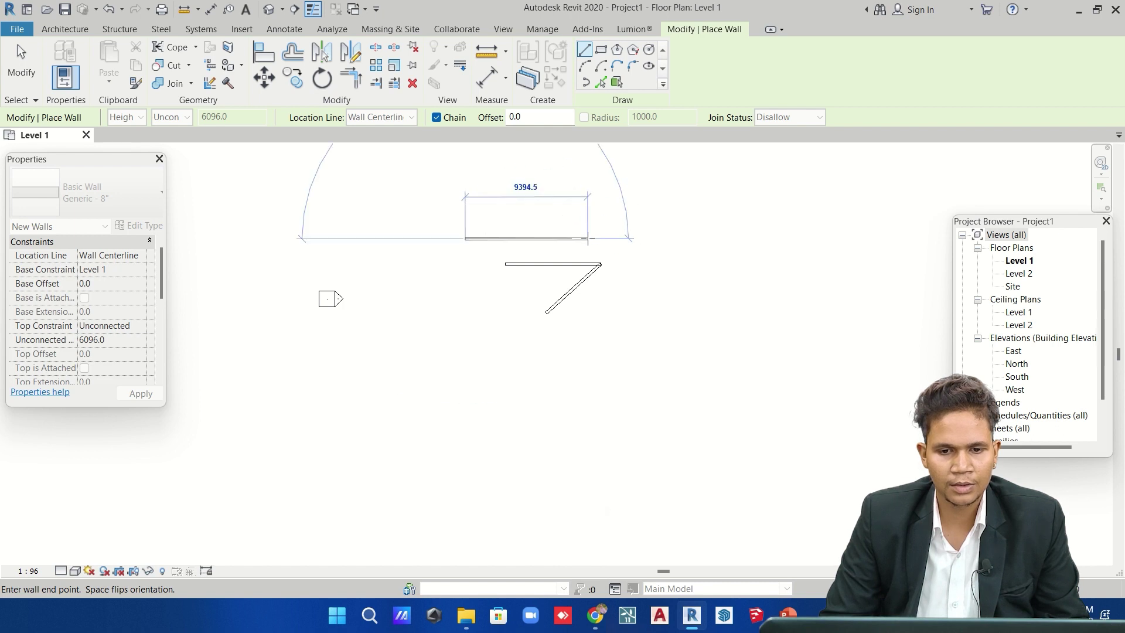
key("Escape")
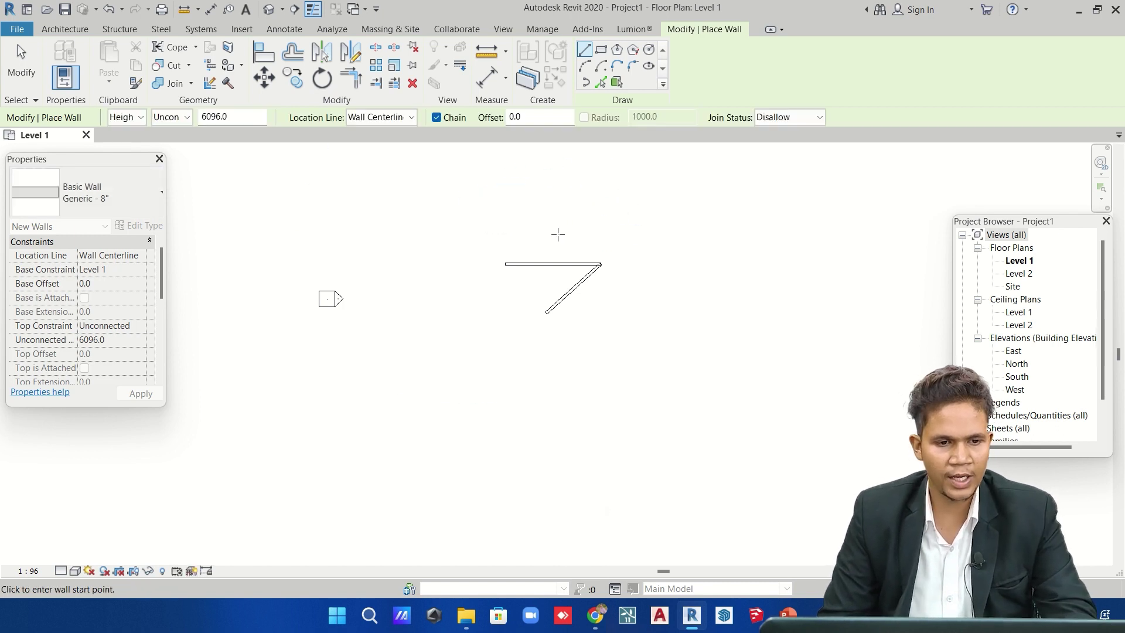
Toggle snapping off with SO and try a wall at the horizontal wall's left end.
key("s")
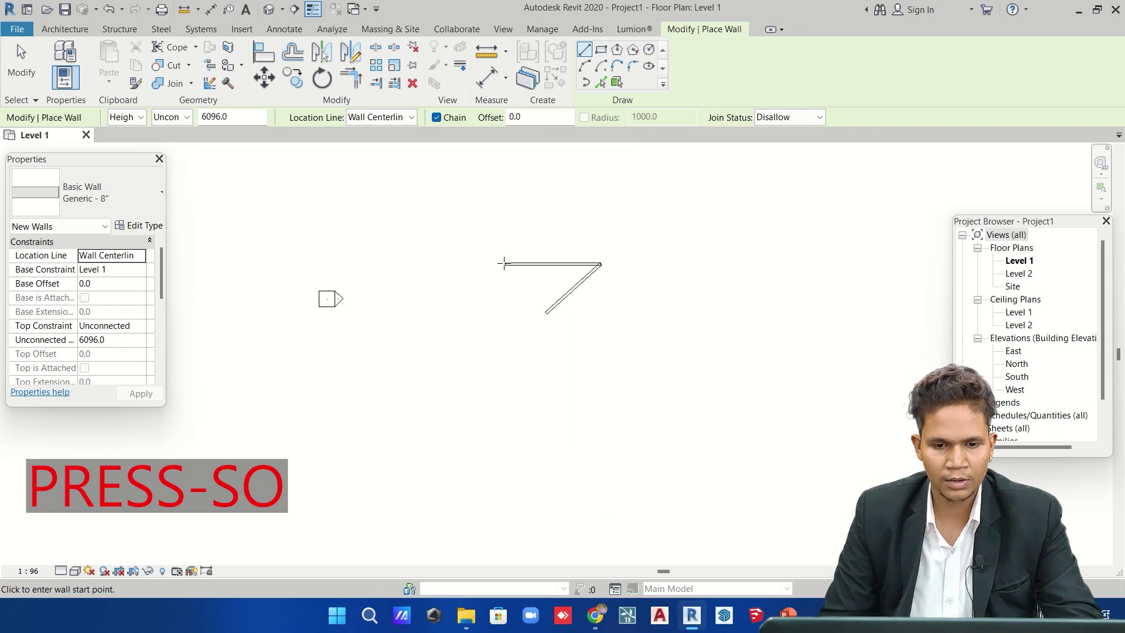
scroll(495, 239, "up", 3)
left_click(514, 289)
key("Escape")
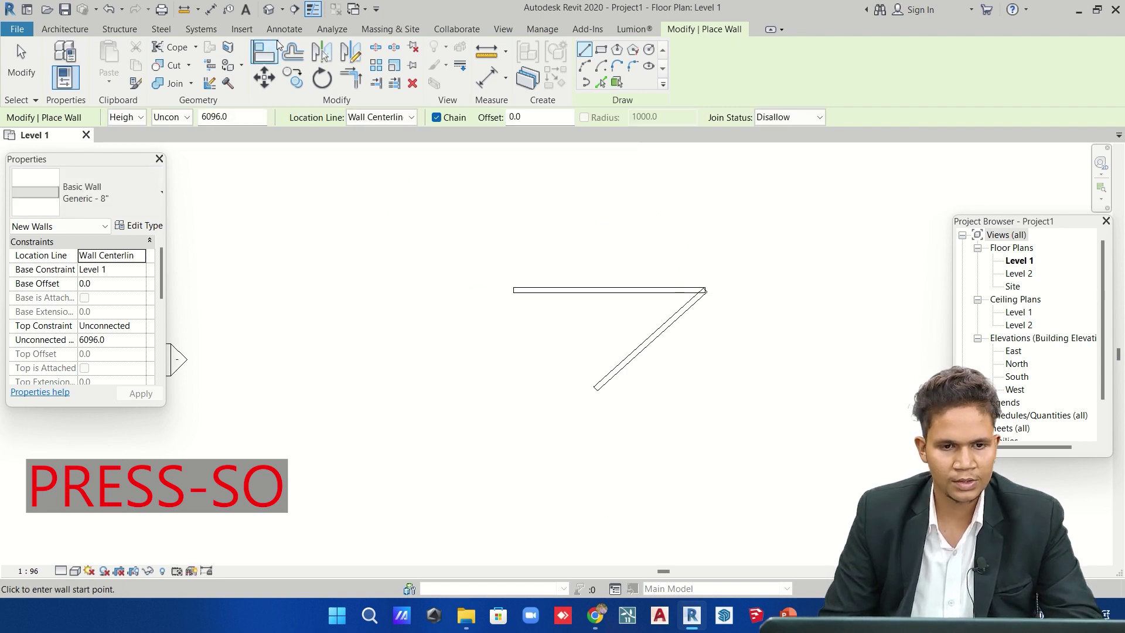
Uncheck Snaps Off in the Snaps dialog to turn snapping back on.
left_click(542, 29)
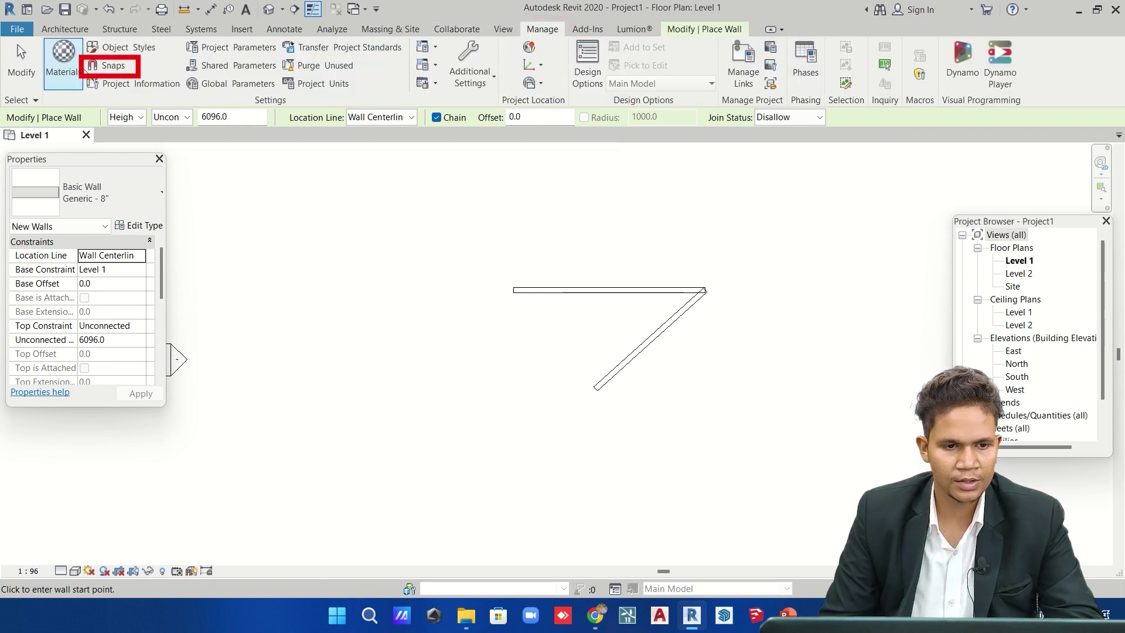
left_click(112, 66)
left_click(415, 83)
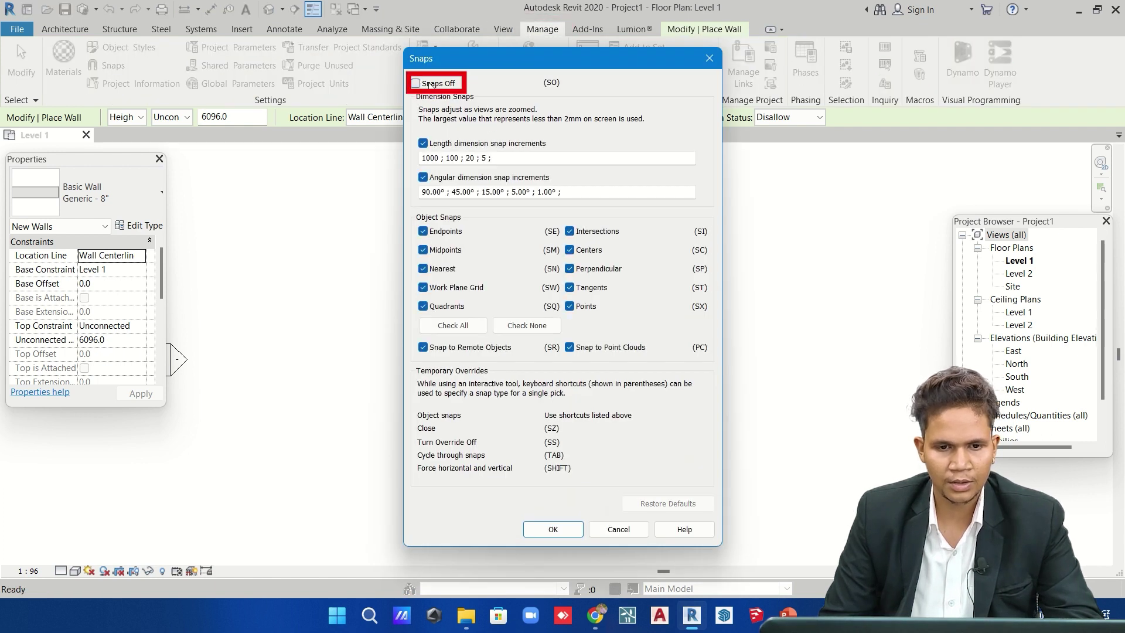
left_click(553, 529)
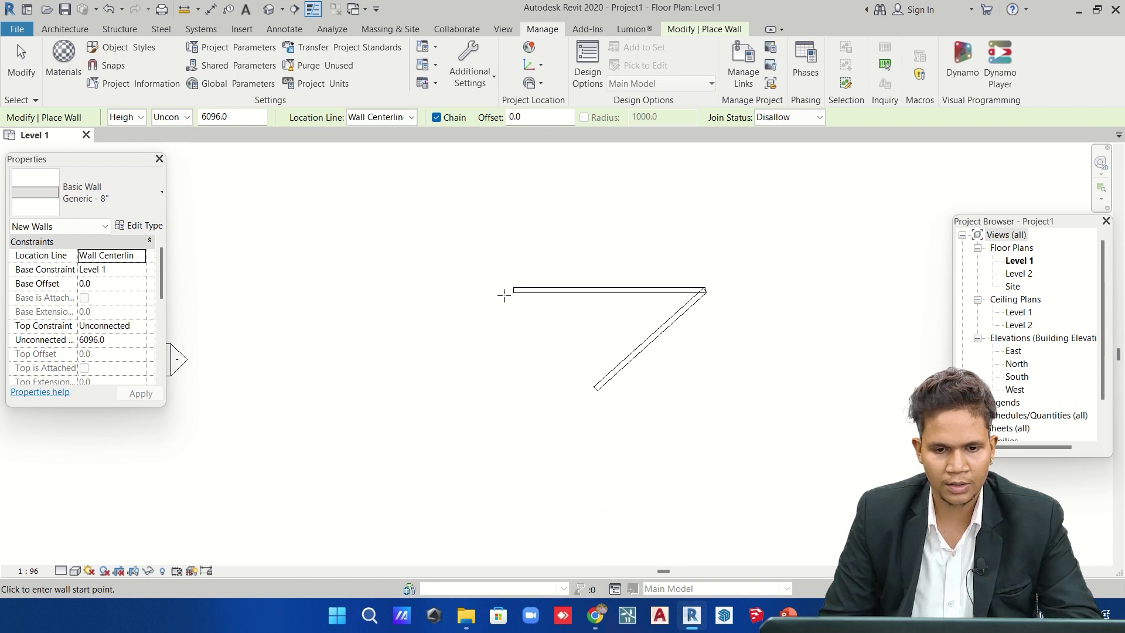
Draw a 2784.1 mm horizontal wall about 1648.4 mm above the long wall, then select it.
left_click(405, 216)
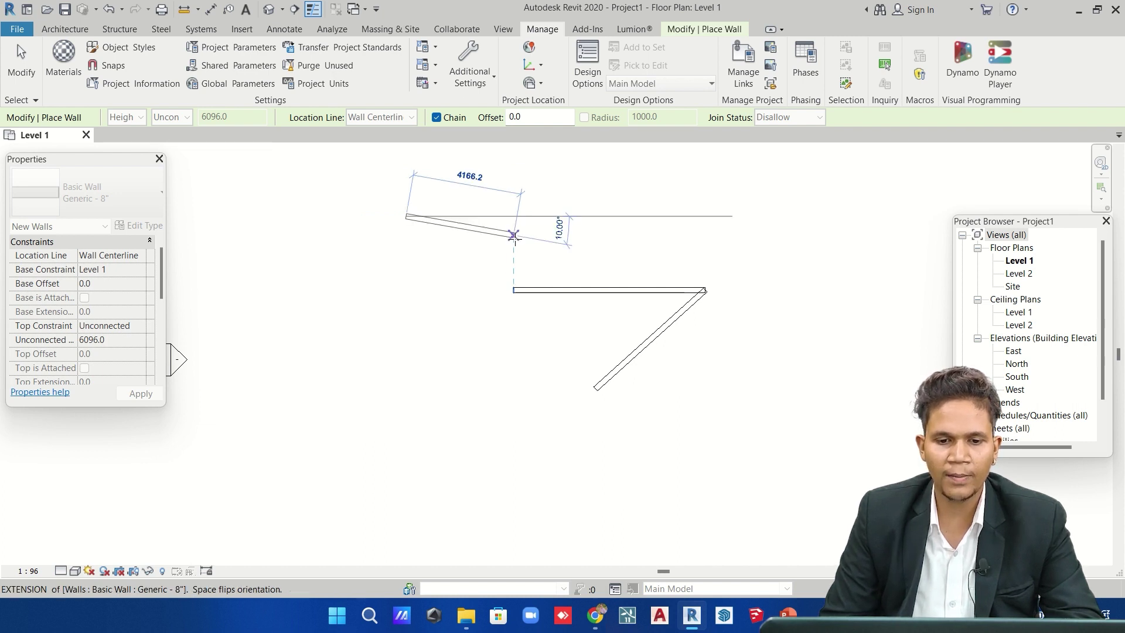
key("Escape")
left_click(441, 246)
left_click(514, 246)
key("Escape")
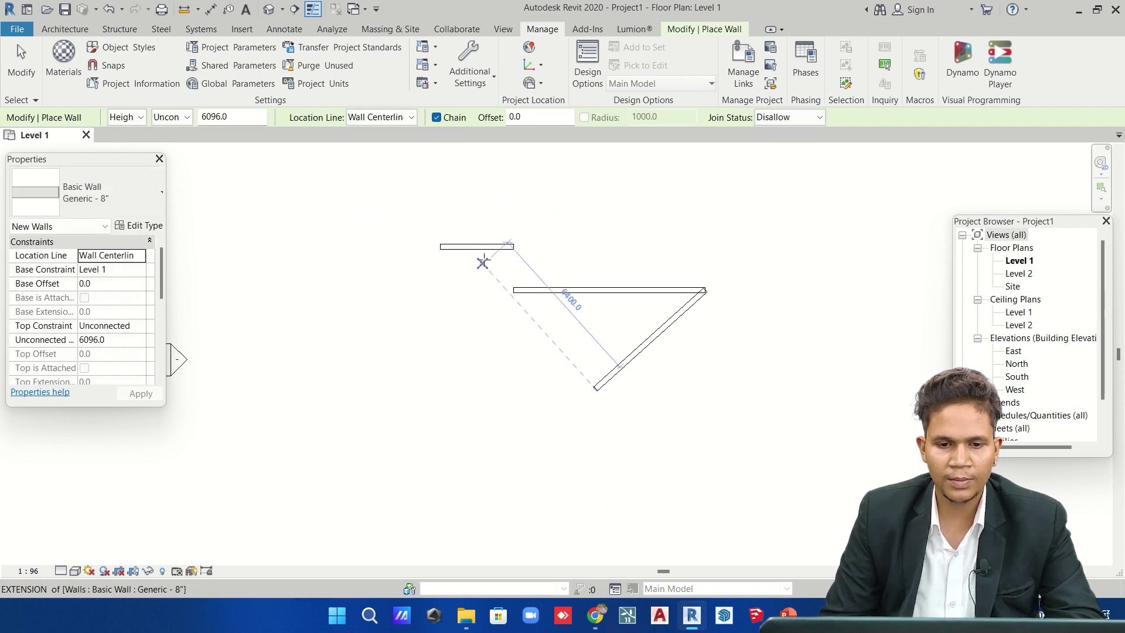
key("Escape")
left_click(478, 246)
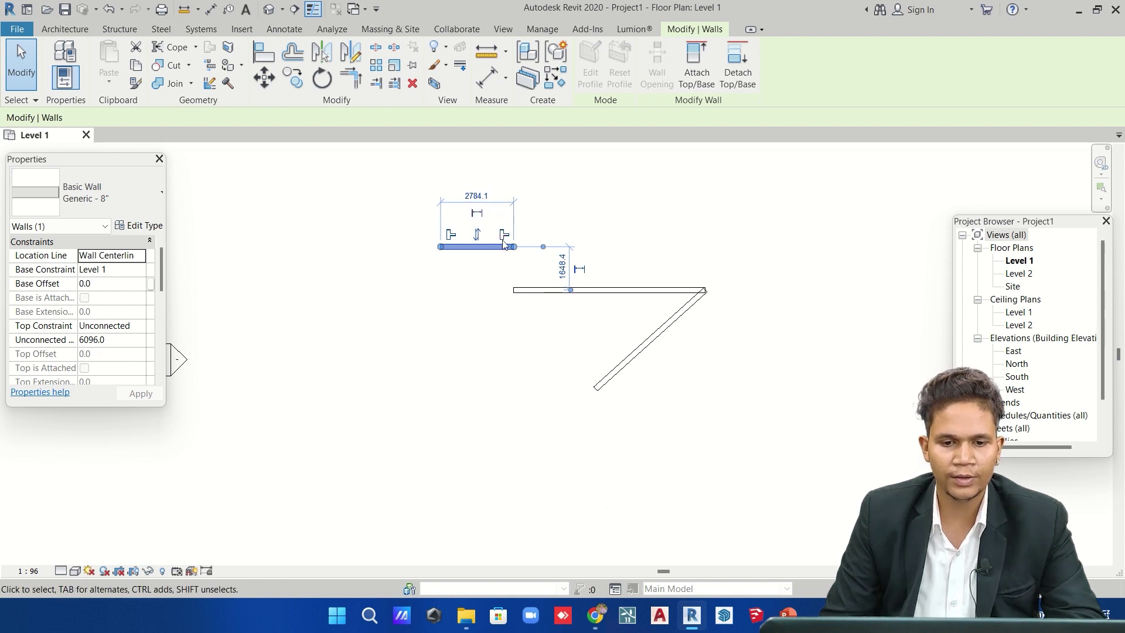
Box-select and deselect the walls, then review the Snaps length increments and cancel unchanged.
left_click(520, 235)
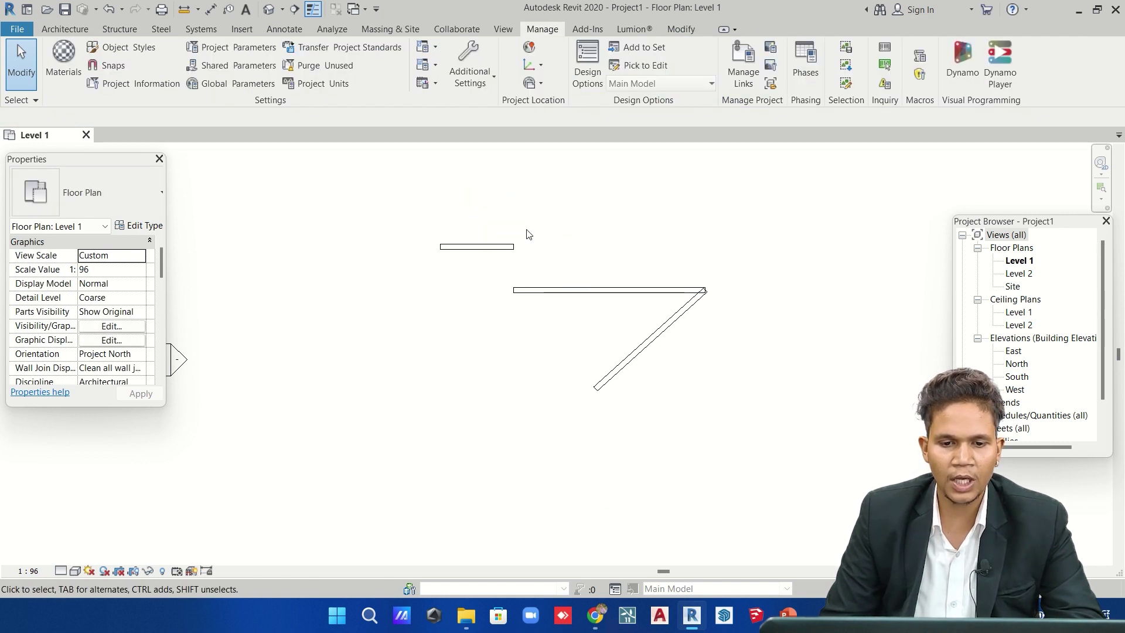
mouse_move(516, 221)
left_mouse_down()
mouse_move(526, 327)
mouse_move(506, 328)
left_mouse_up()
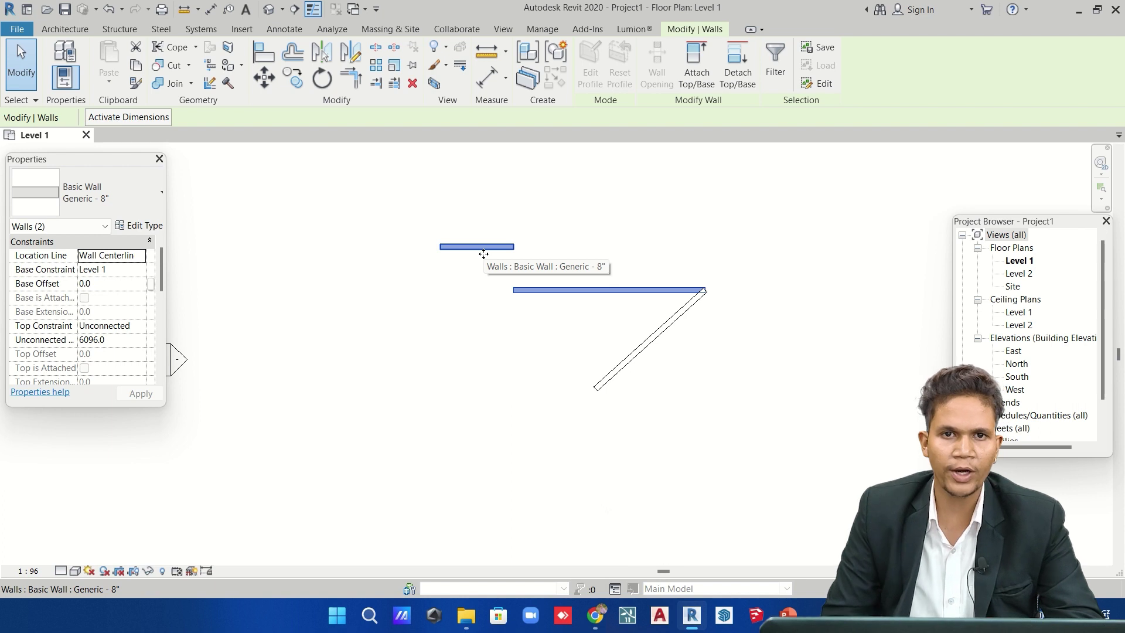
left_click(456, 201)
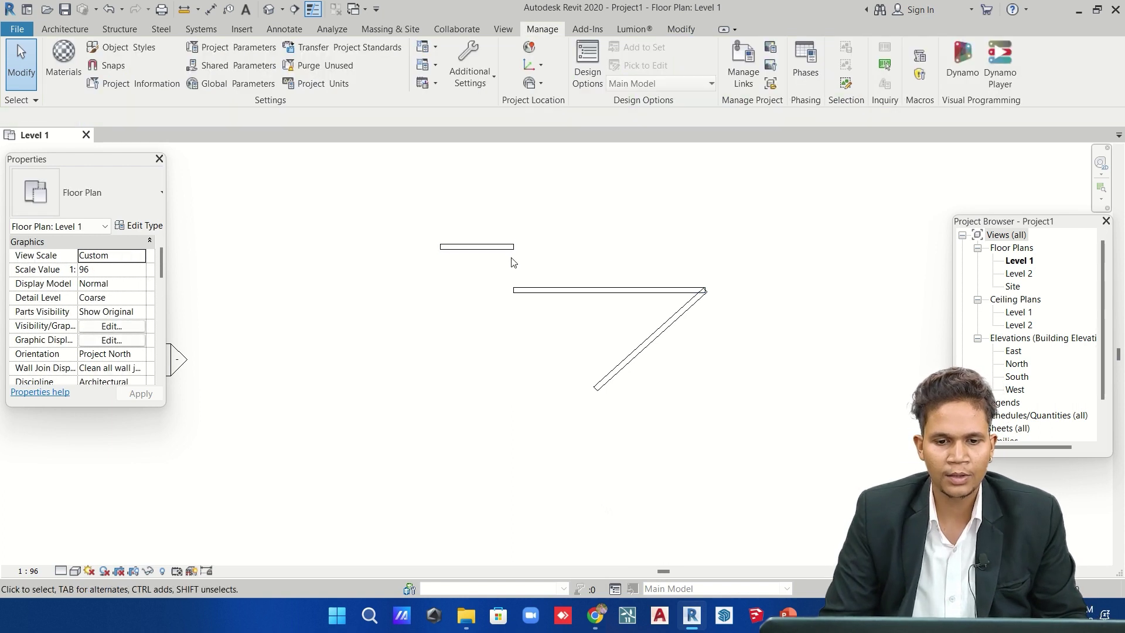
left_click(476, 246)
left_click(392, 213)
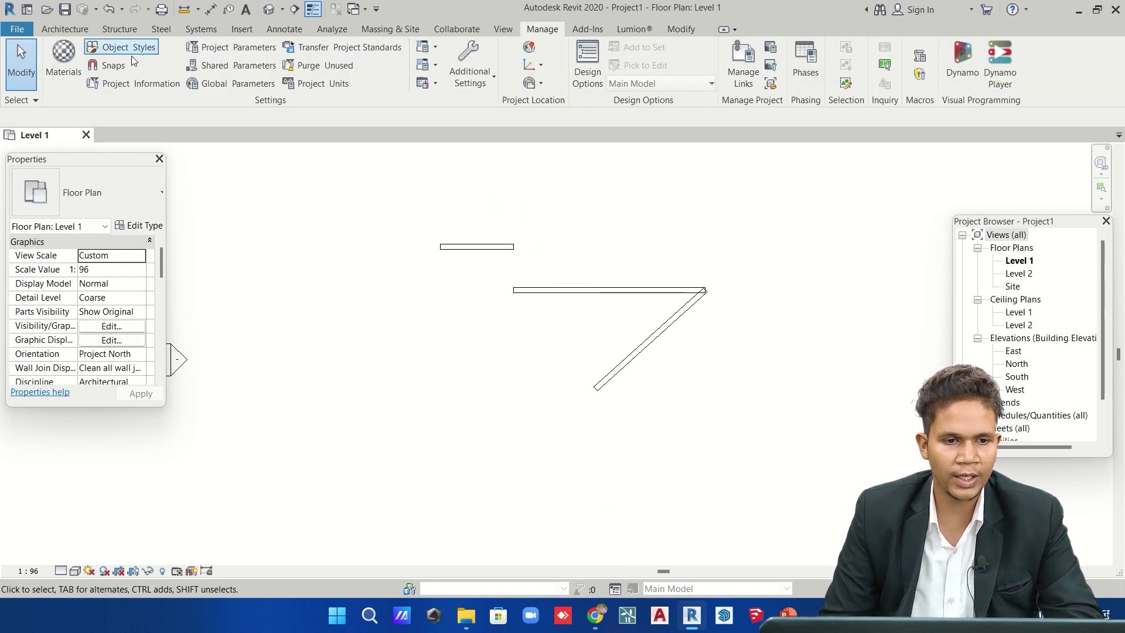
left_click(107, 64)
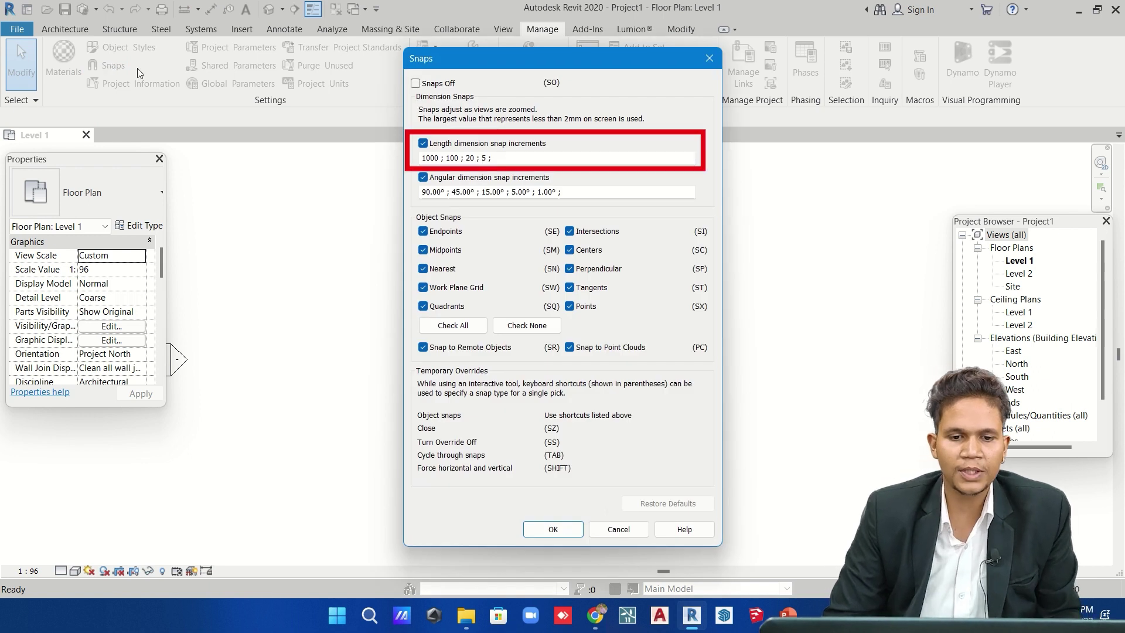
left_click(618, 529)
Start a new wall to the left of the existing walls.
left_click(65, 28)
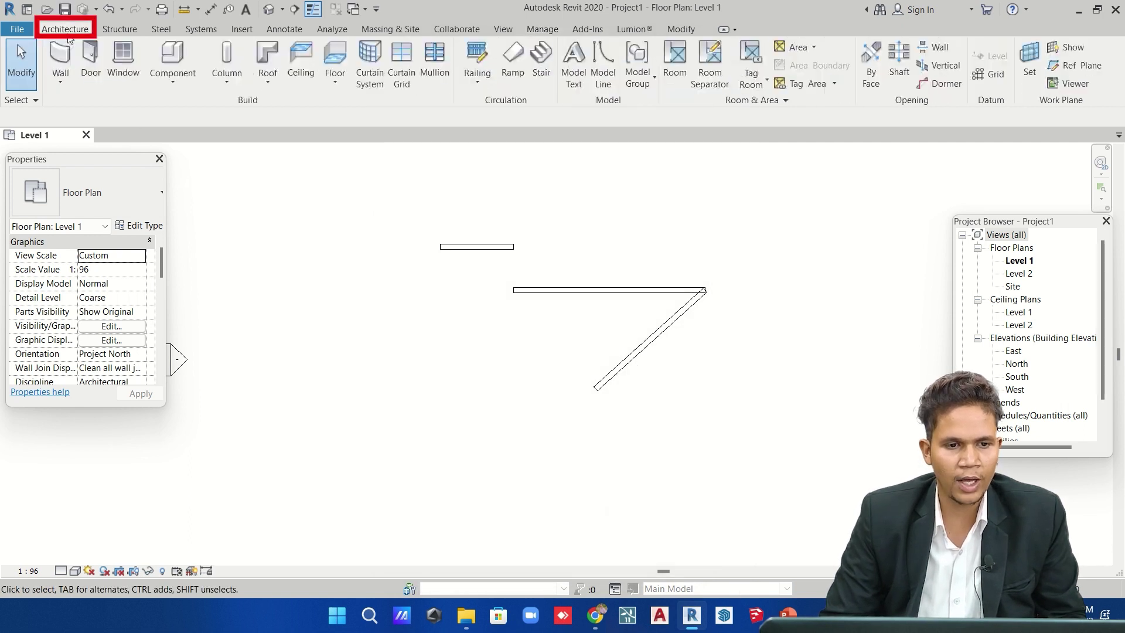
left_click(58, 56)
scroll(343, 273, "down", 3)
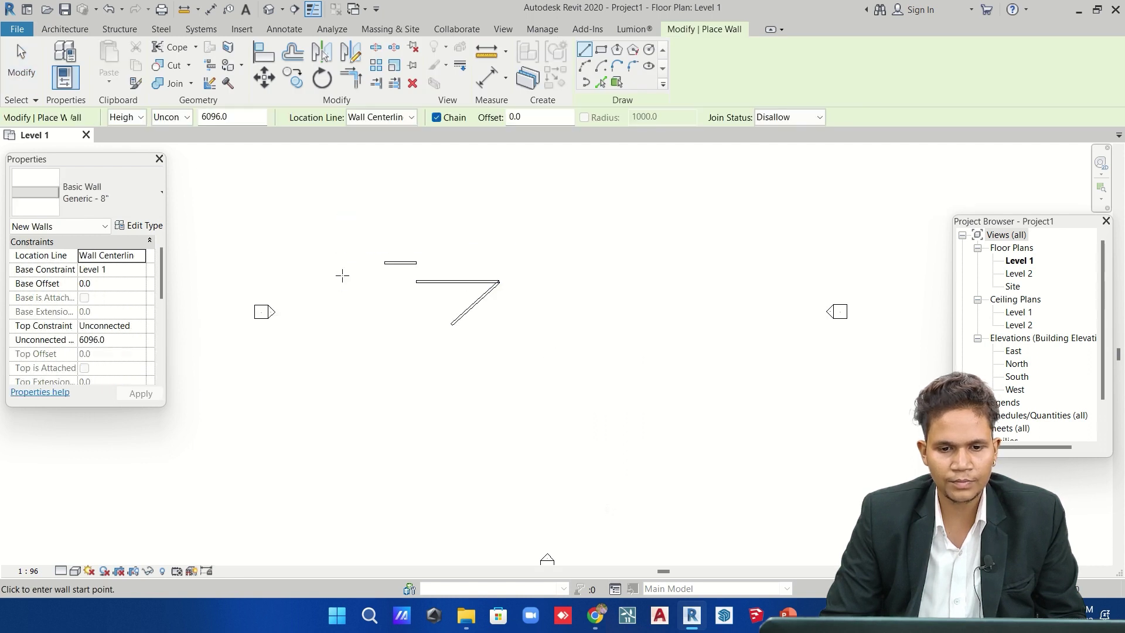
left_click(467, 220)
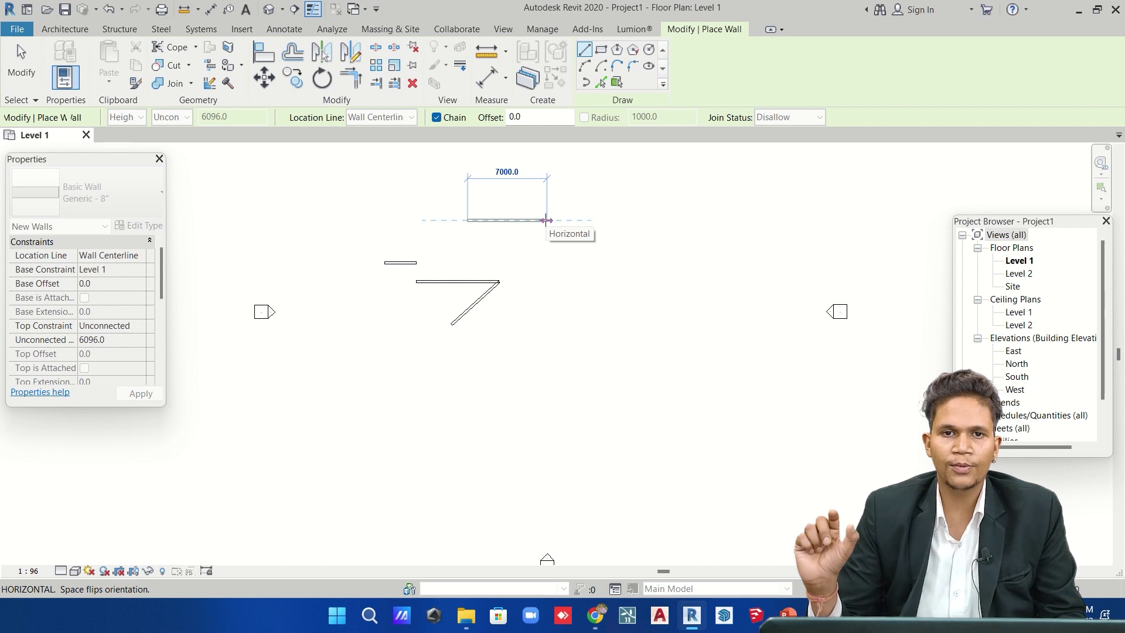
Preview trial walls of about 7700 mm and 120 mm, cancelling both without keeping them.
scroll(546, 221, "up", 2)
scroll(546, 220, "up", 2)
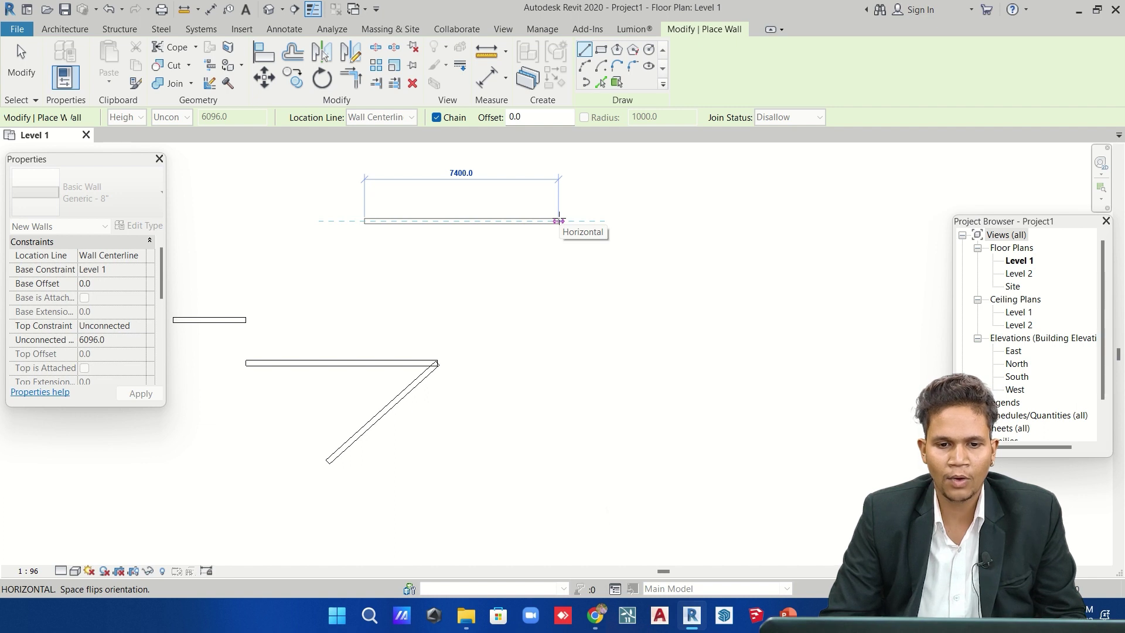
scroll(559, 221, "up", 1)
scroll(559, 221, "up", 2)
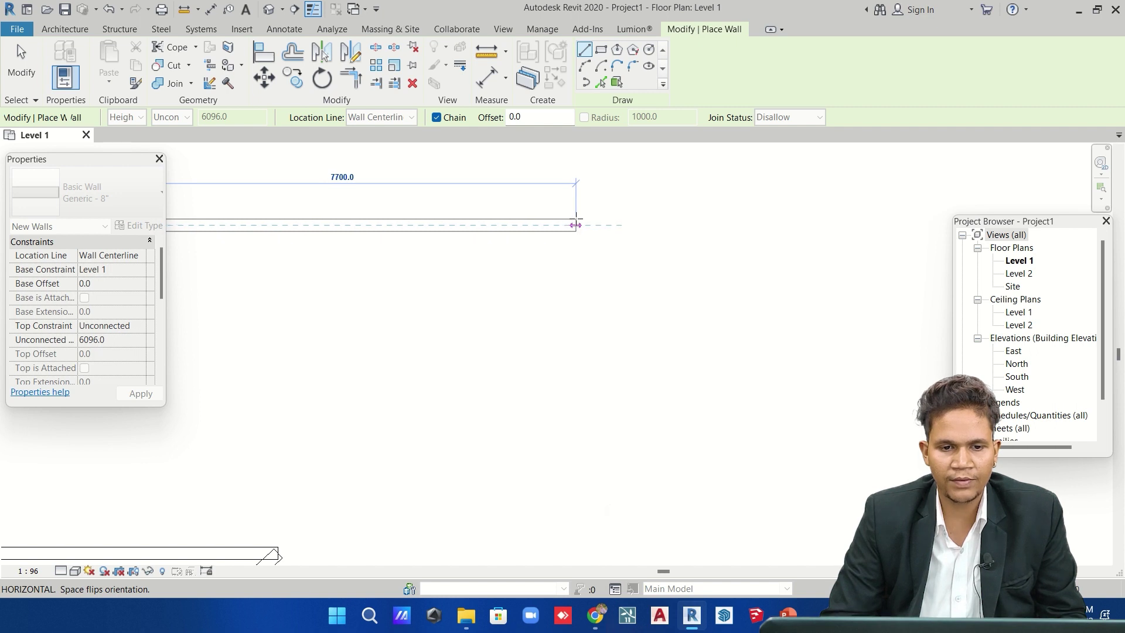
scroll(577, 223, "up", 1)
scroll(580, 222, "up", 1)
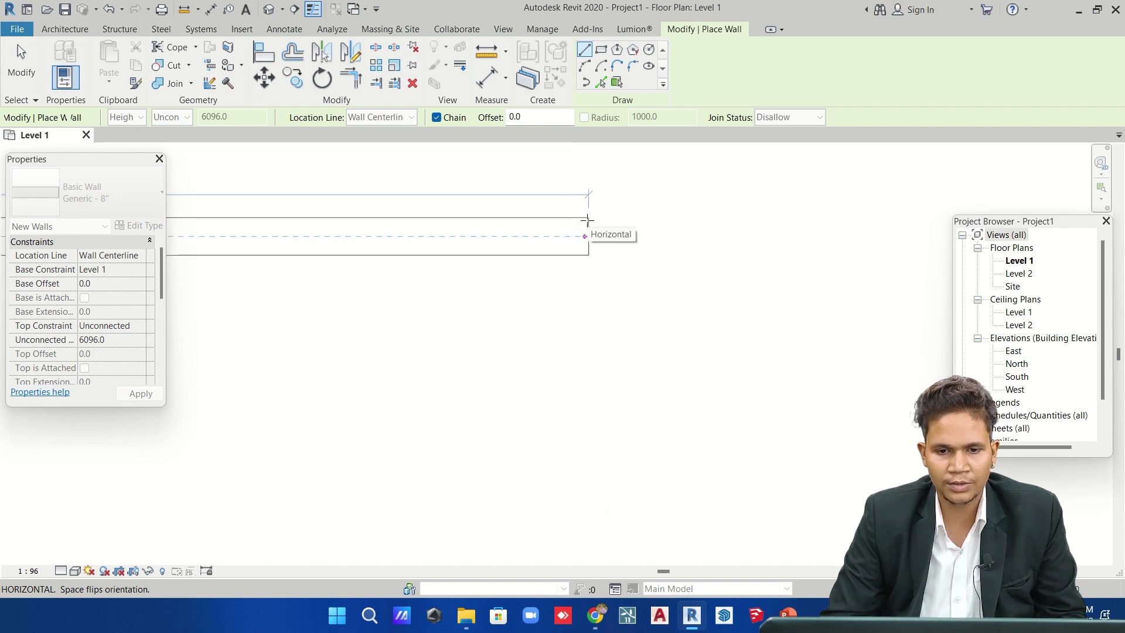
key("Escape")
left_click(502, 260)
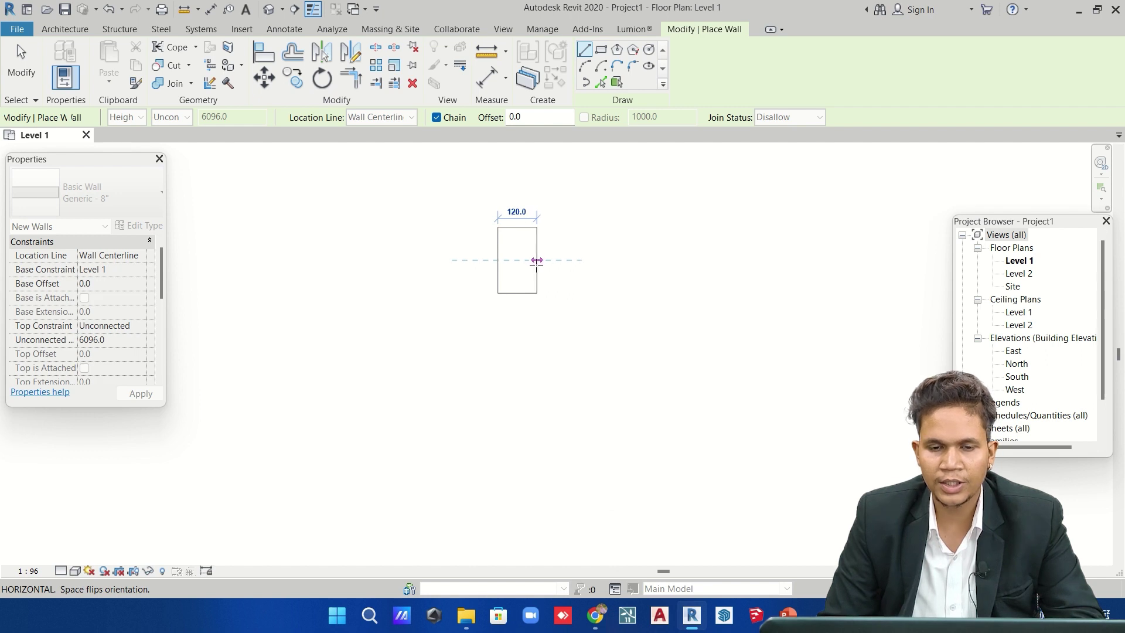
key("Escape")
key("Escape")
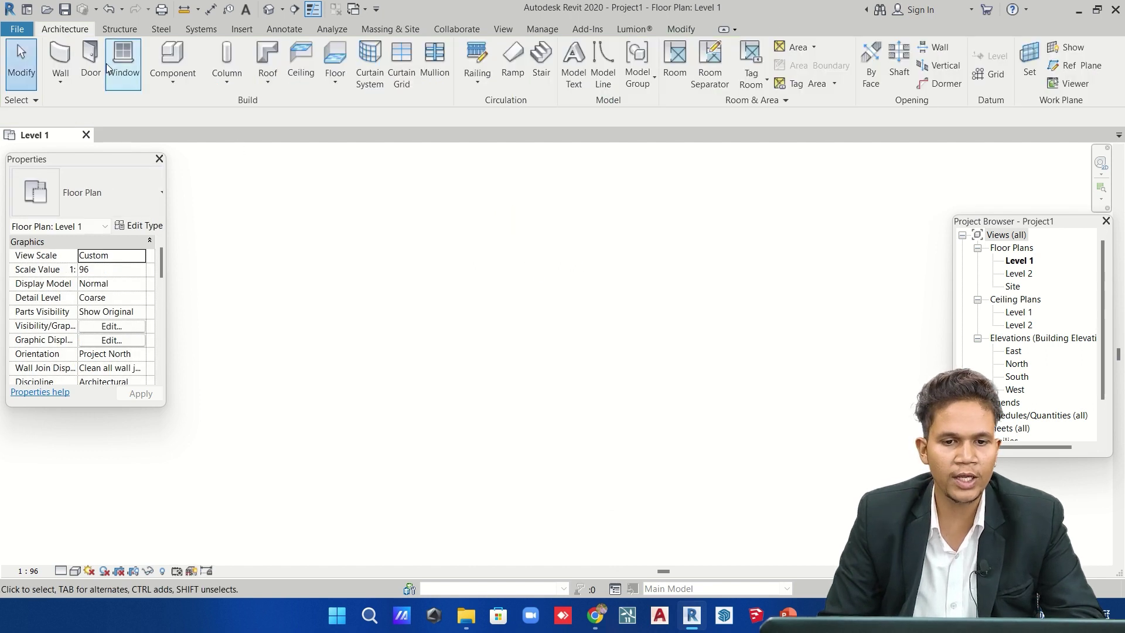
Review the 90°, 45°, 15°, 5° and 1° angular snap increments, then cancel unchanged.
left_click(525, 31)
left_click(107, 66)
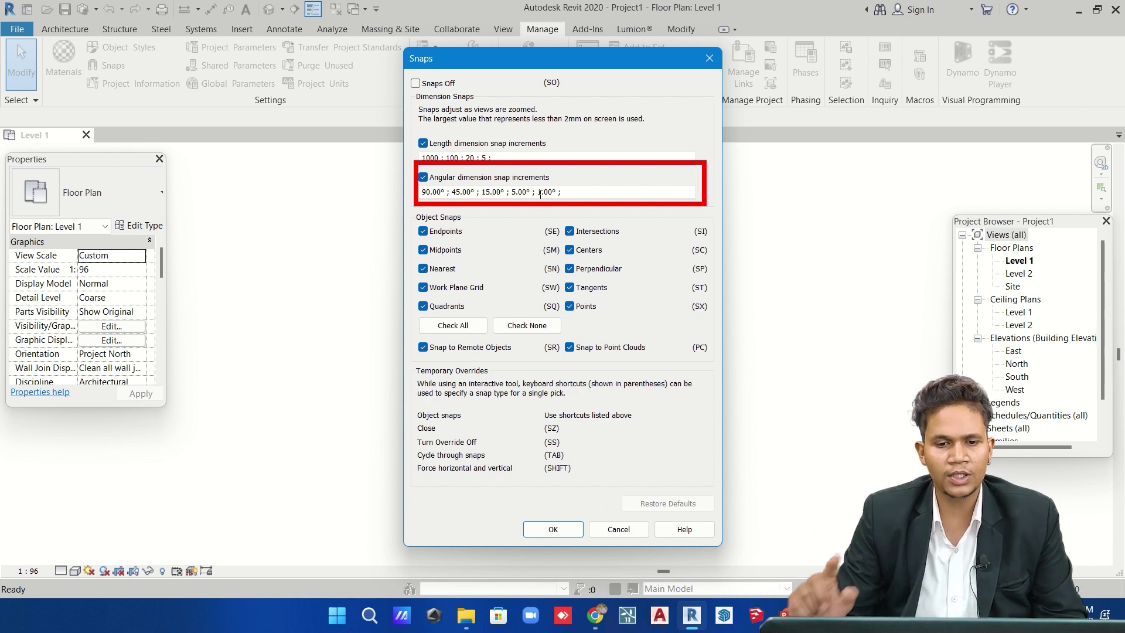
left_click(627, 529)
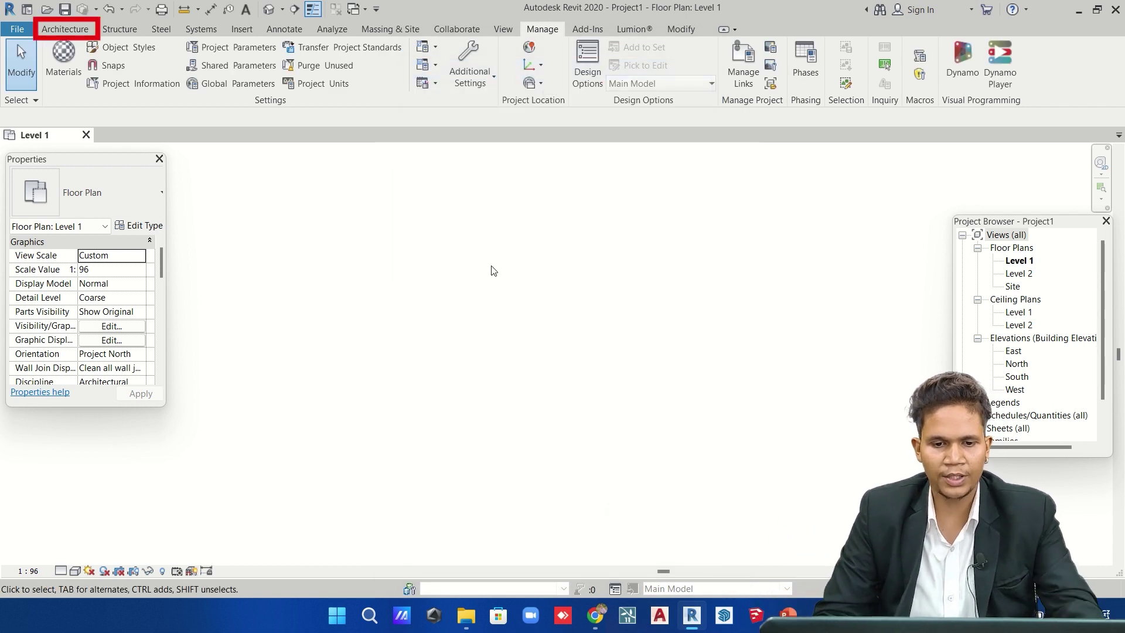
left_click(65, 29)
Draw a short horizontal wall on Level 1 and cancel the chained 140° angled wall.
left_click(62, 56)
left_click(468, 307)
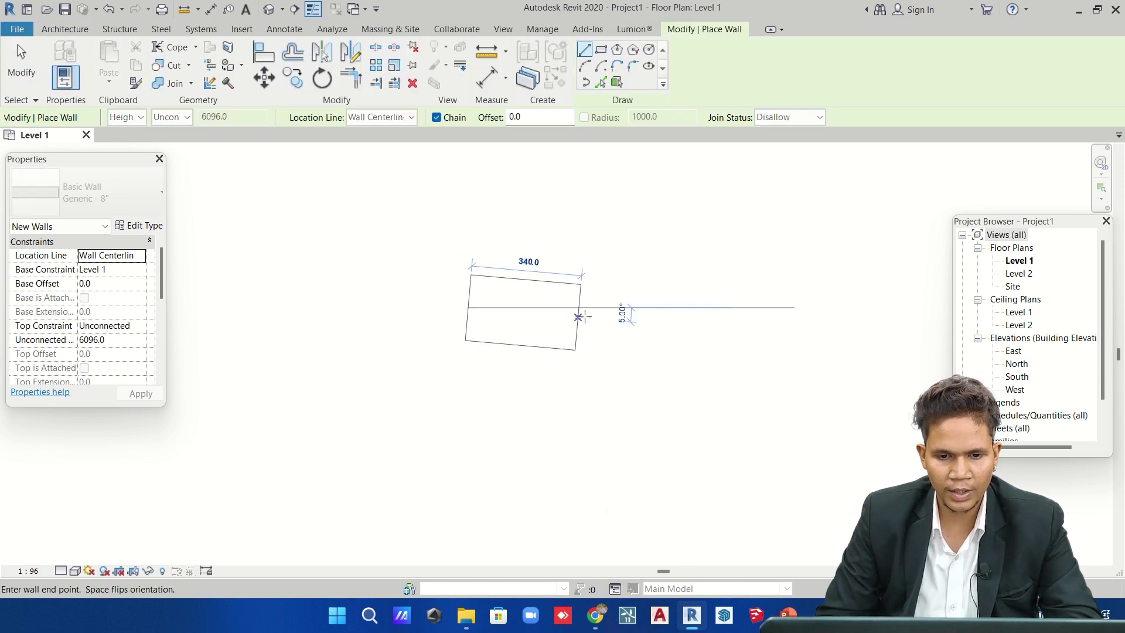
left_click(598, 353)
left_click(597, 352)
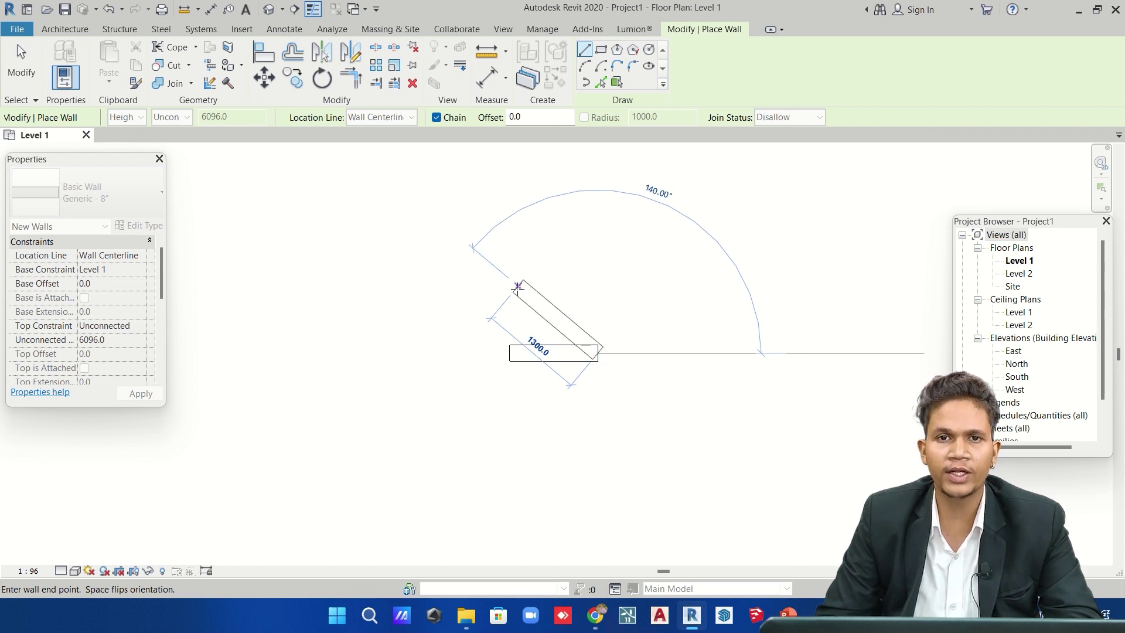
key("Escape")
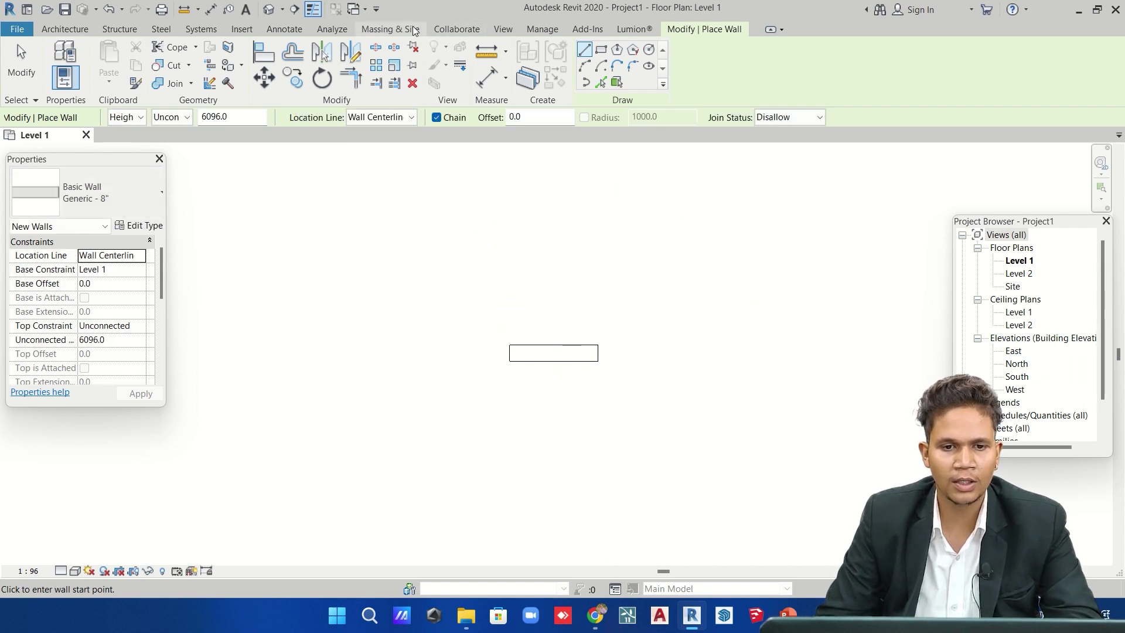
Glance at the Snaps settings and cancel them unchanged.
left_click(542, 30)
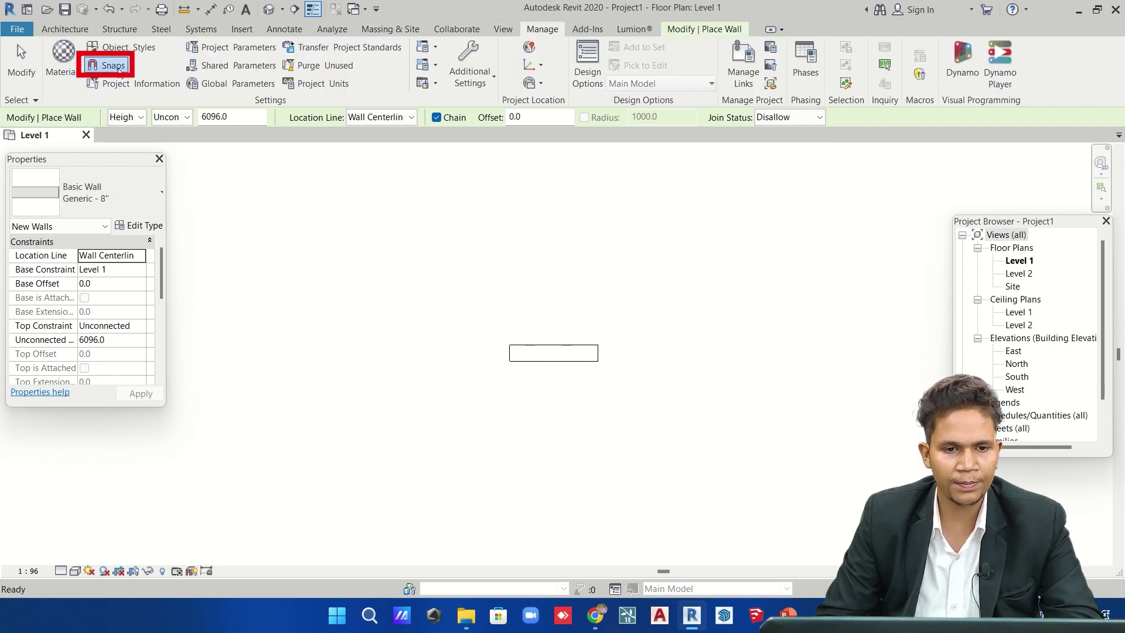
left_click(113, 65)
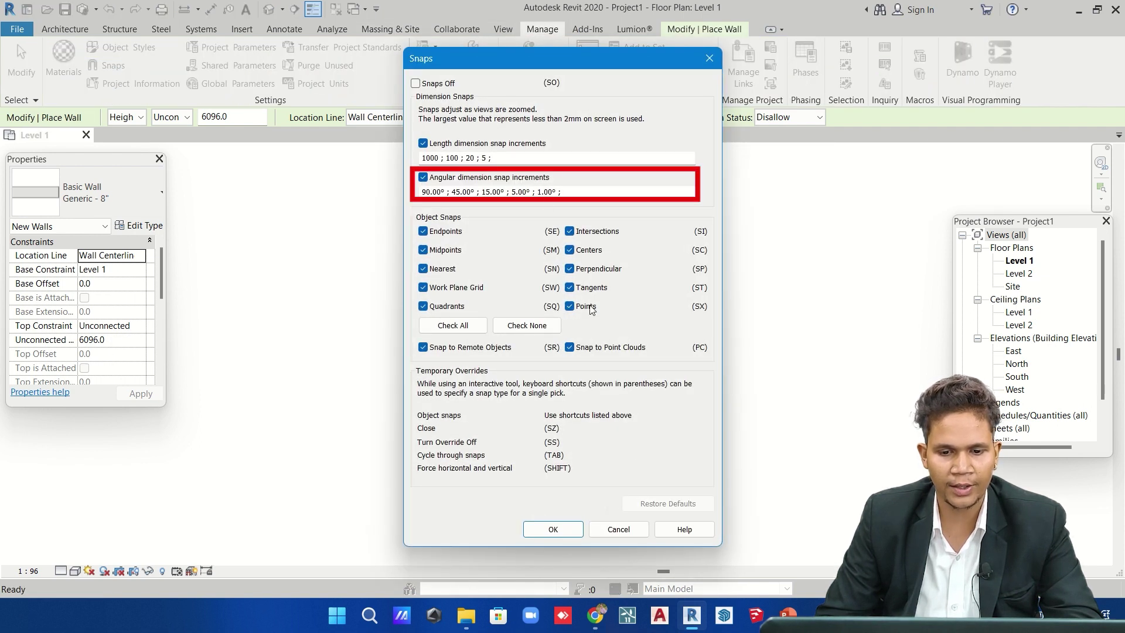
left_click(619, 529)
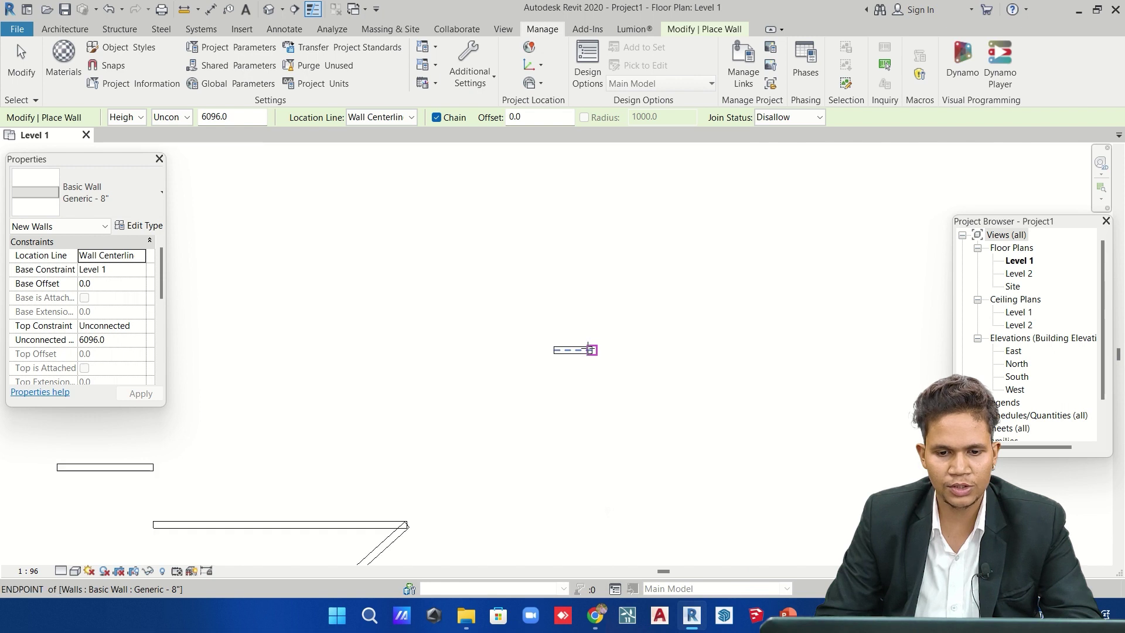
Preview a wall from the existing wall's endpoint, Tab-cycling the extension snap, then cancel it.
left_click(593, 350)
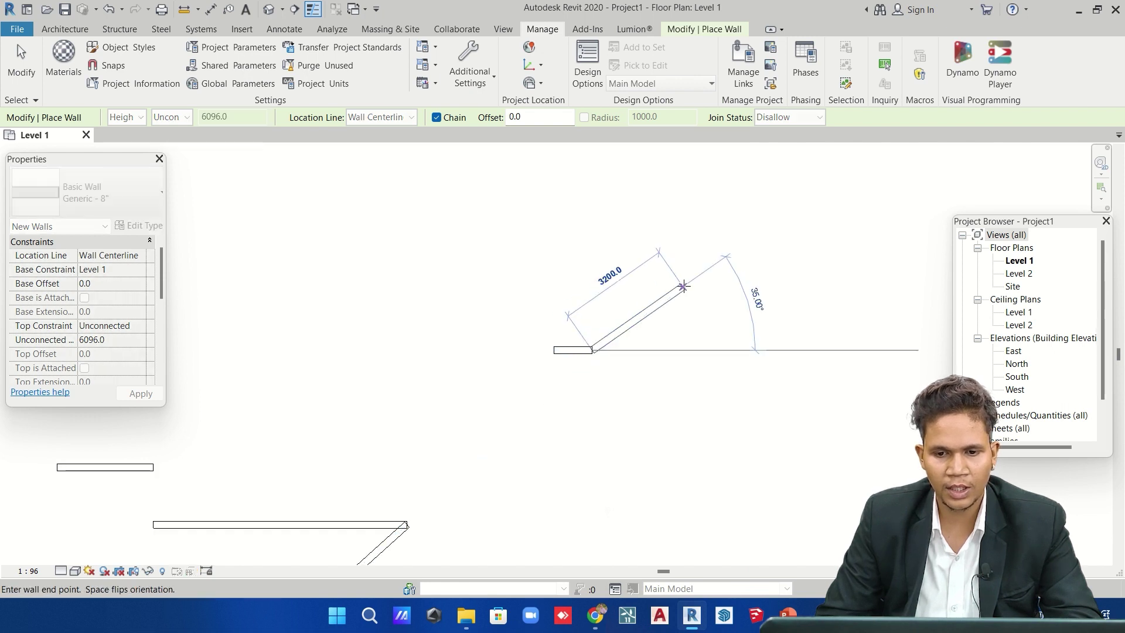
scroll(679, 280, "down", 2)
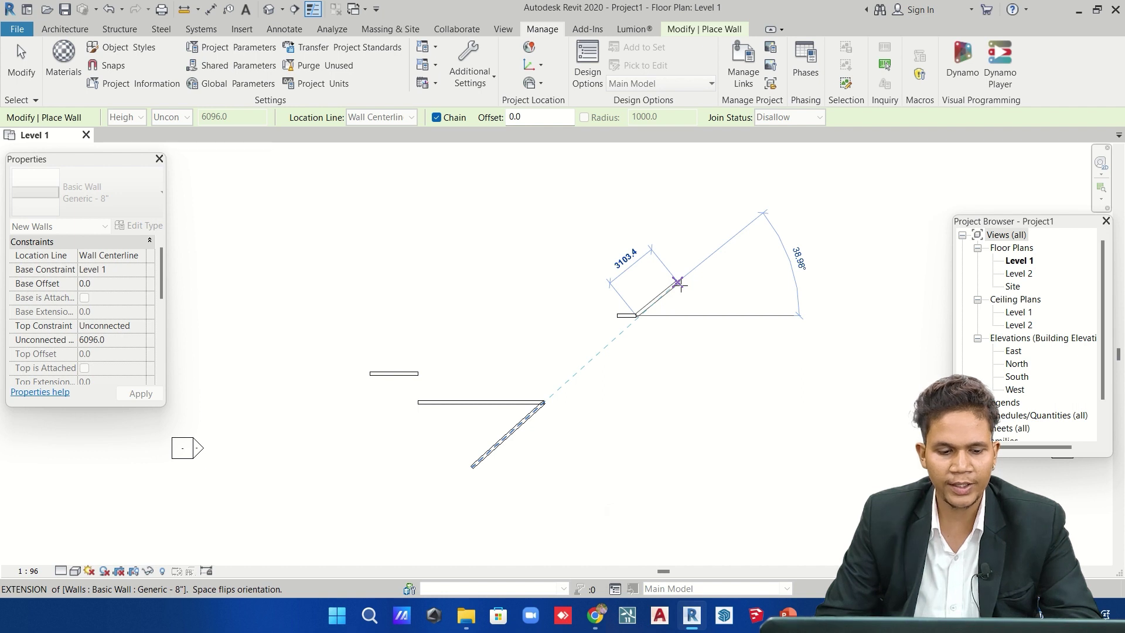
key("Tab")
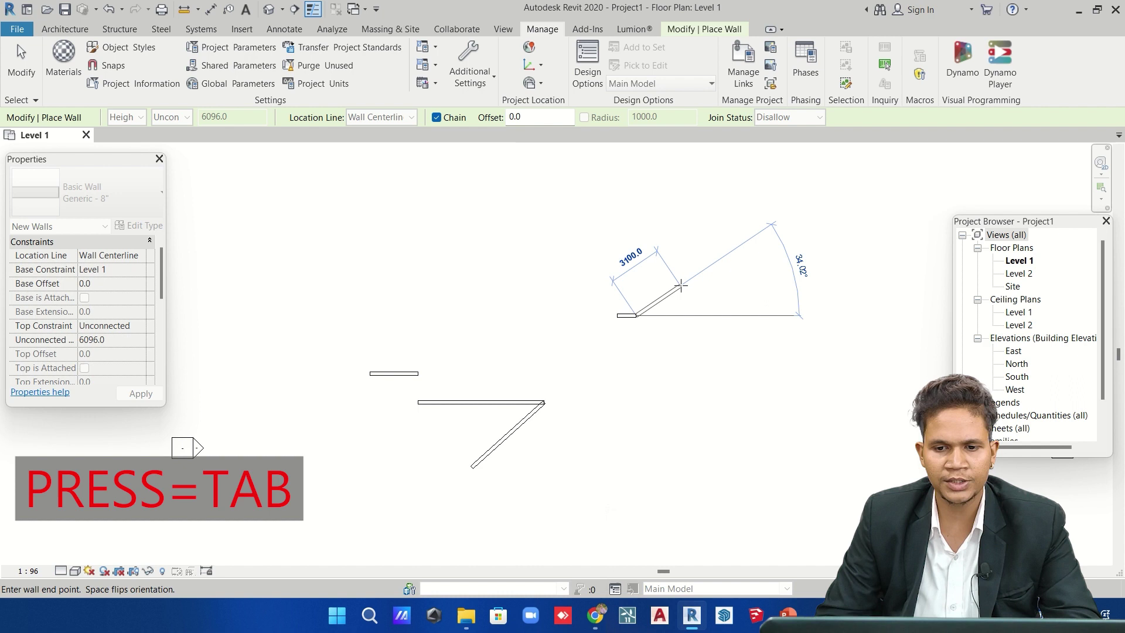
key("Tab")
key("Tab")
key("Tab")
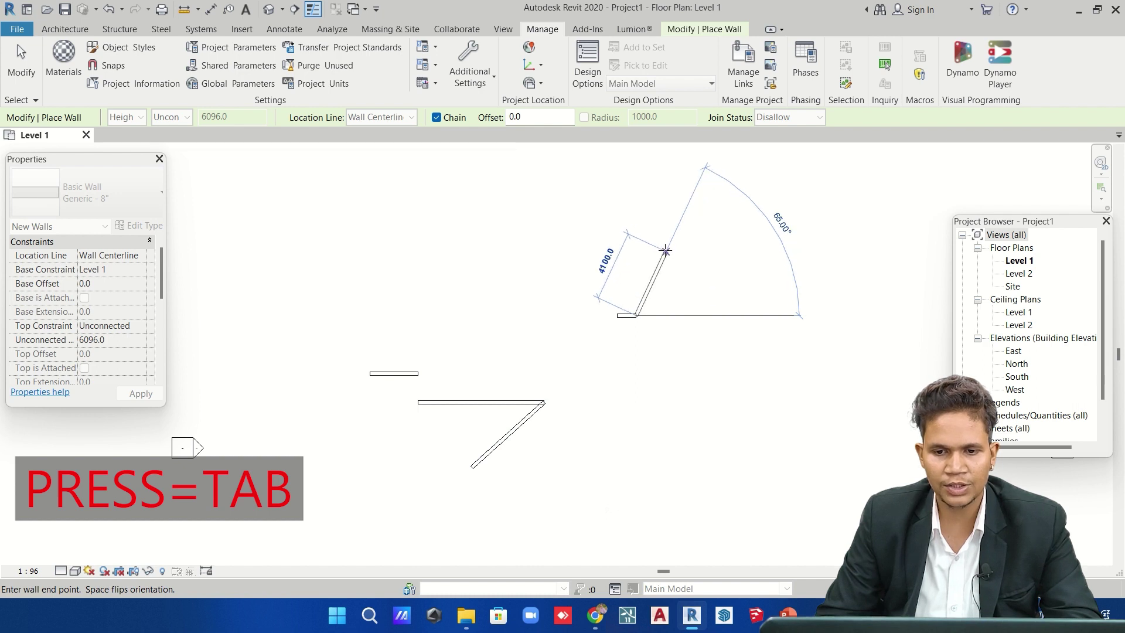
scroll(672, 251, "down", 3)
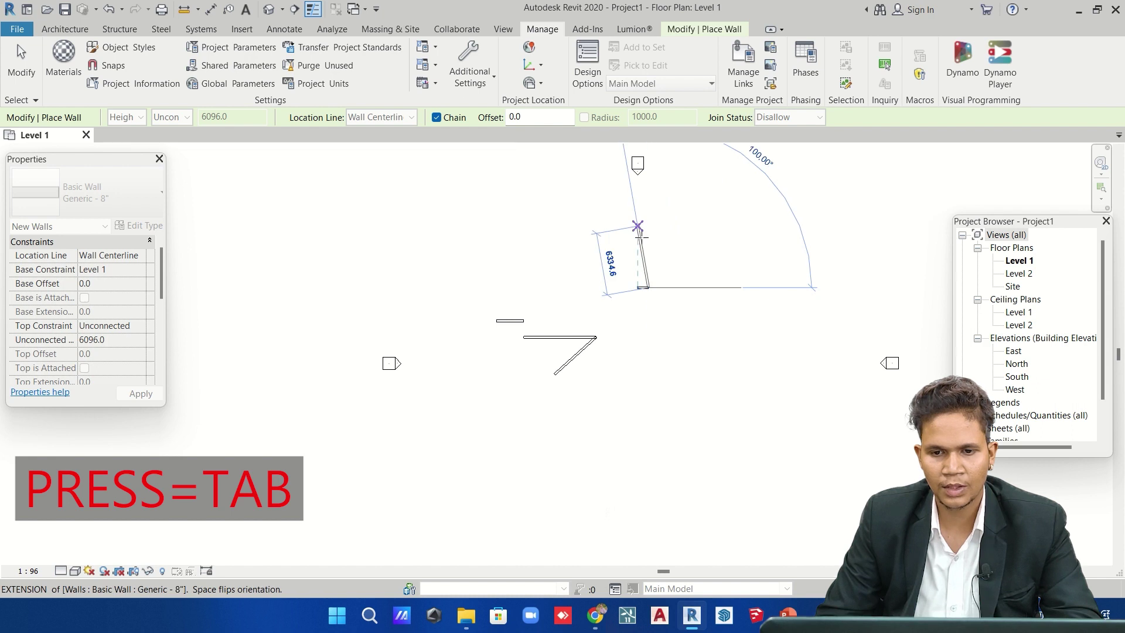
scroll(637, 226, "down", 2)
key("Escape")
Cancel another trial wall and reopen Snaps showing length increments 1000 ; 100 ; 20 ; 5.
left_click(615, 302)
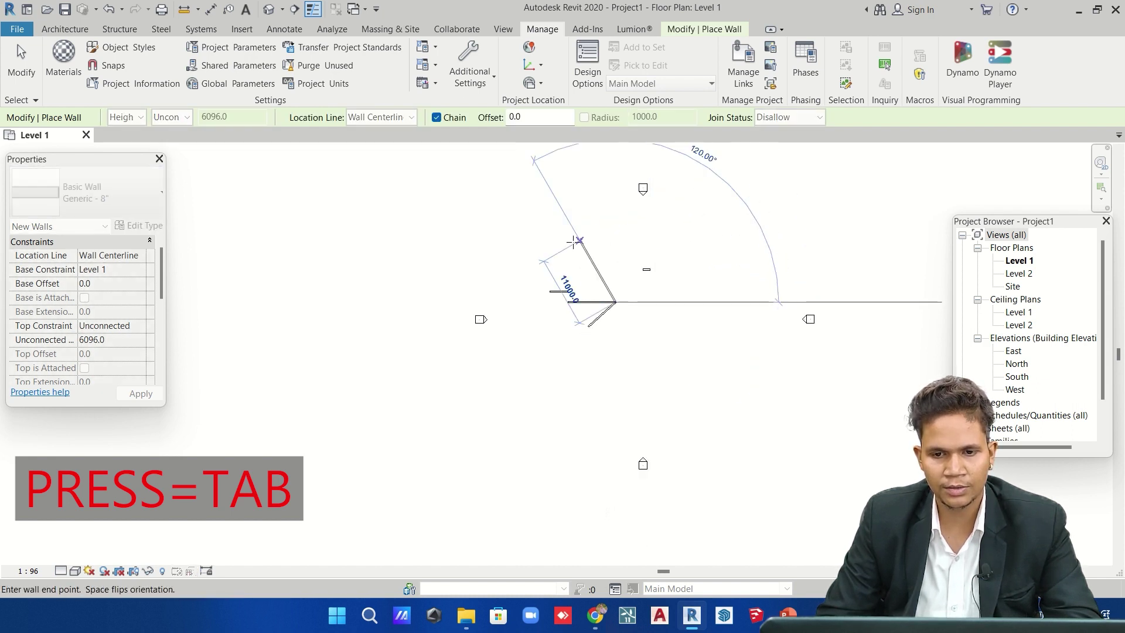
key("Escape")
scroll(564, 361, "down", 2)
key("Escape")
left_click(109, 65)
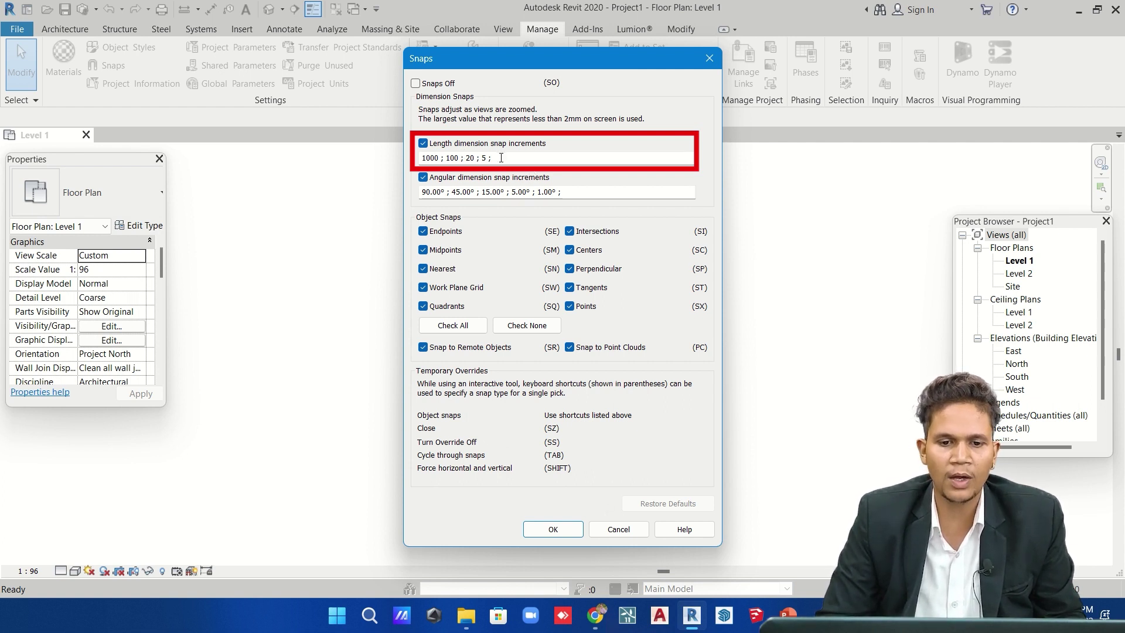
Append 10 so the length snap increments read 1000 ; 100 ; 20 ; 10 ; 5.
left_click(501, 158)
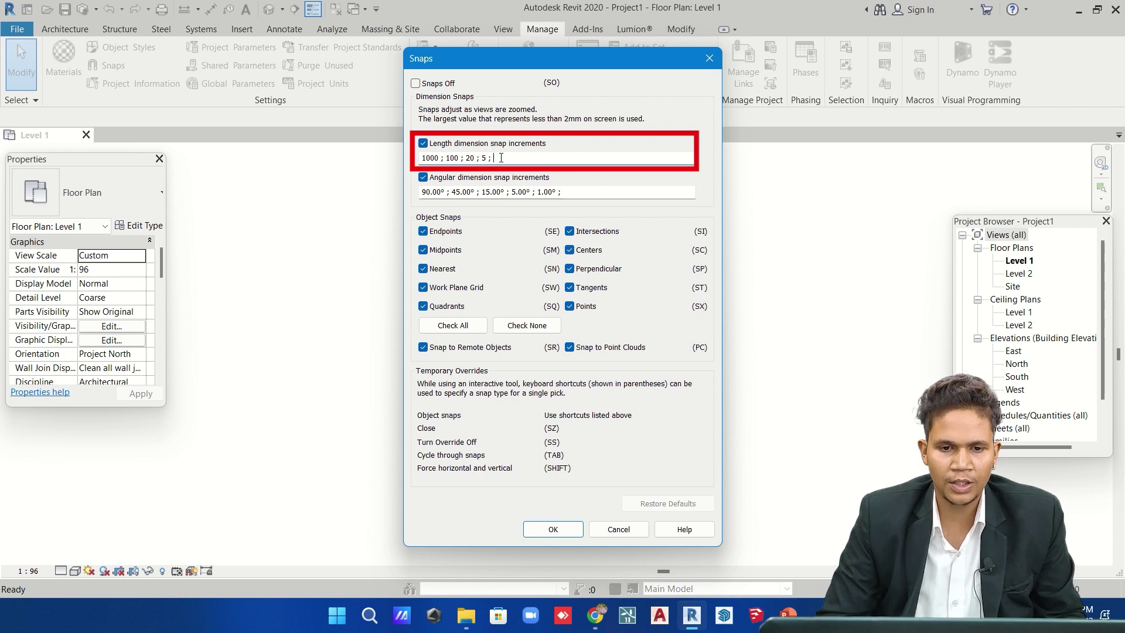
type("10")
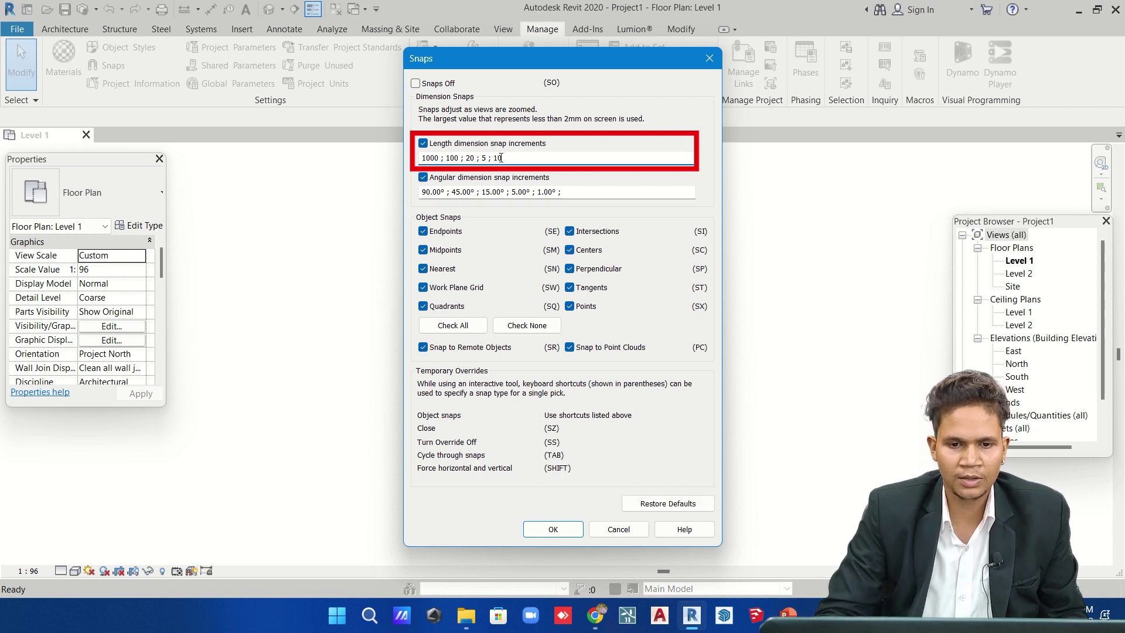
key("Return")
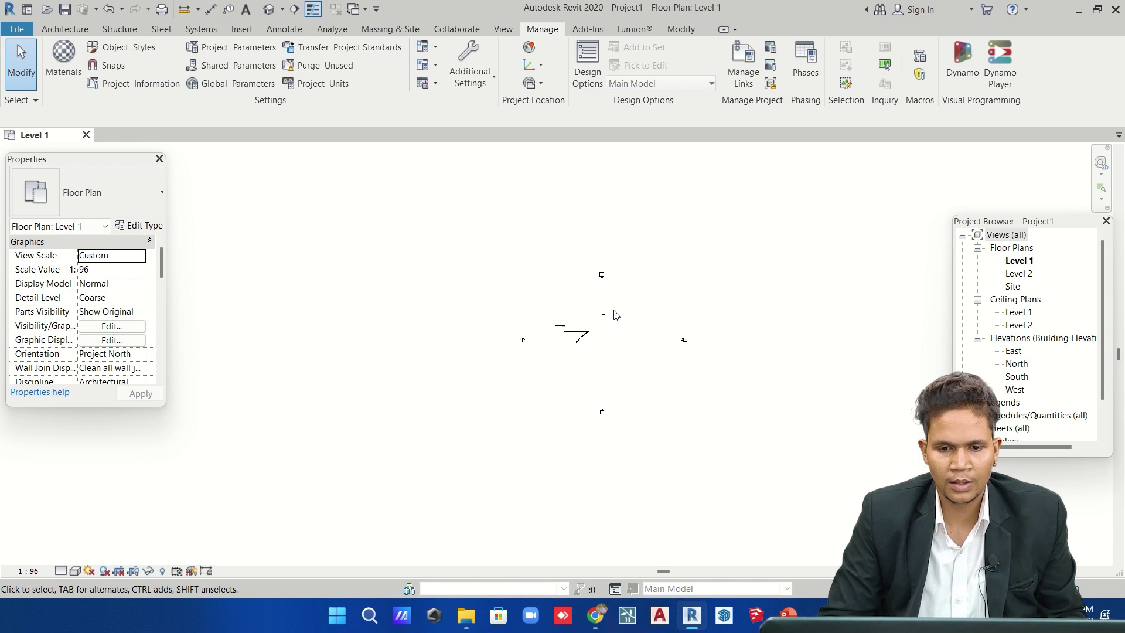
scroll(604, 321, "up", 5)
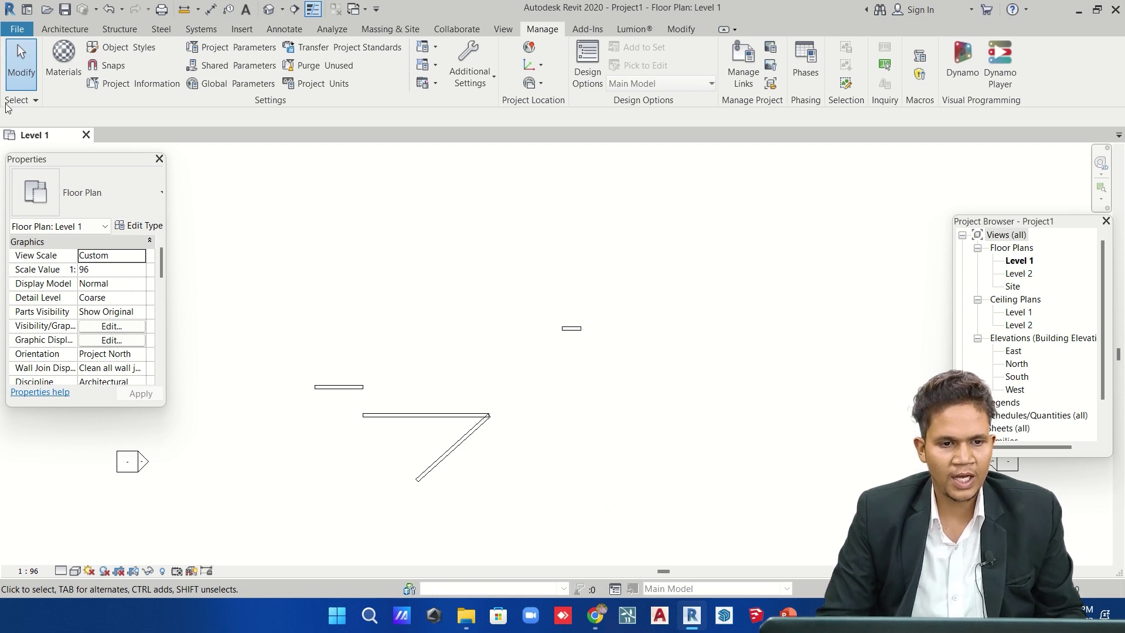
Test the new length snaps with a trial wall via WA, then cancel it.
left_click(64, 29)
key("w")
key("a")
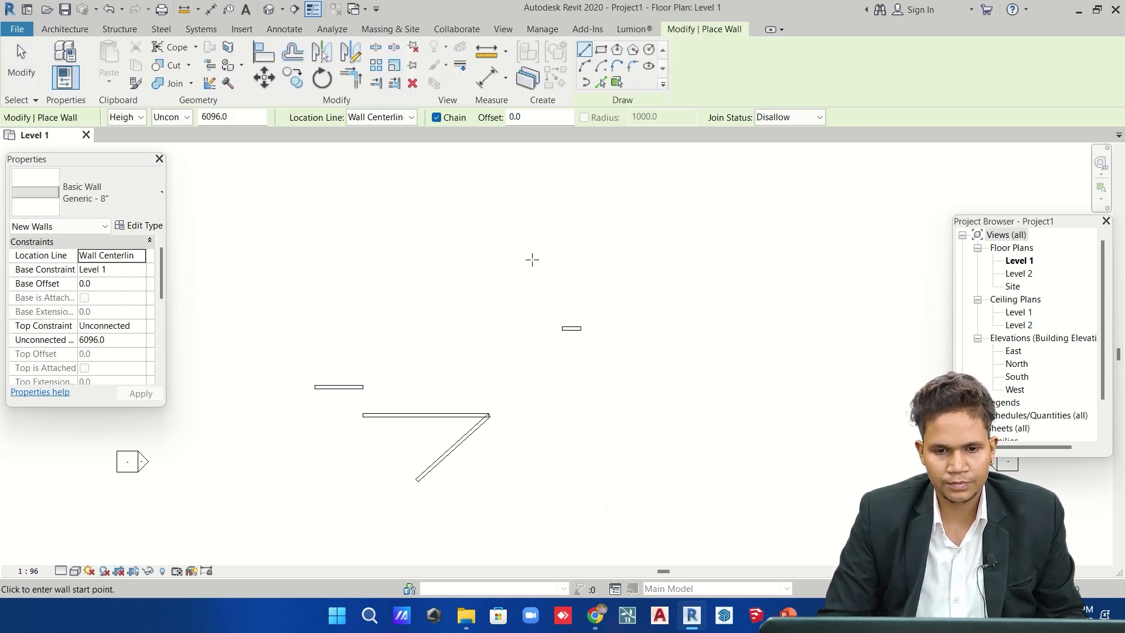
left_click(496, 257)
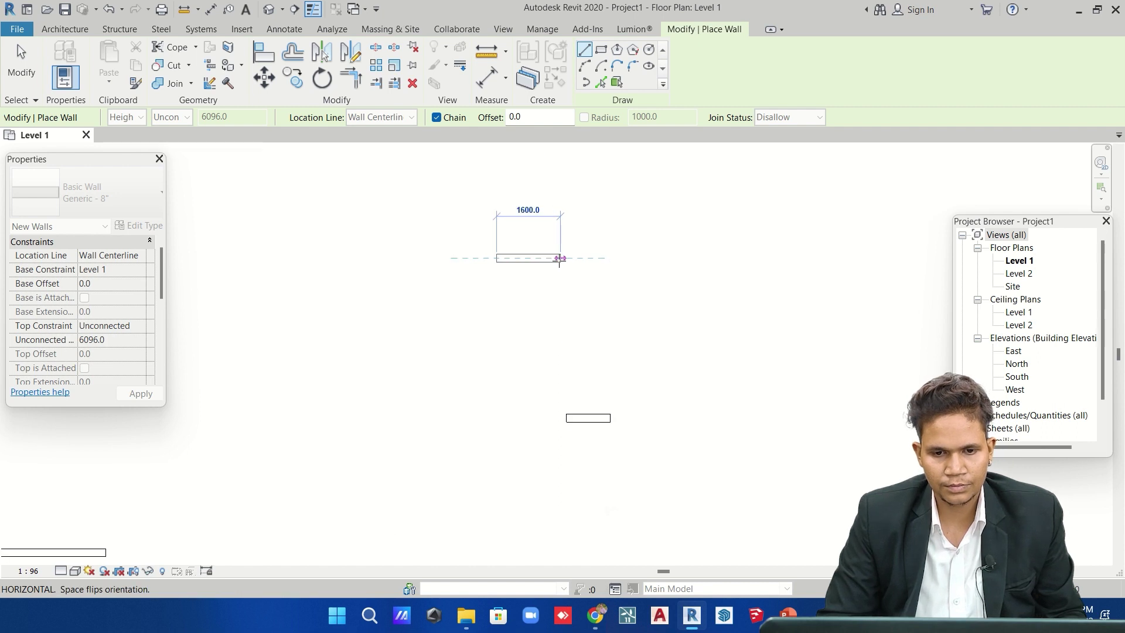
scroll(554, 258, "up", 2)
scroll(547, 249, "up", 3)
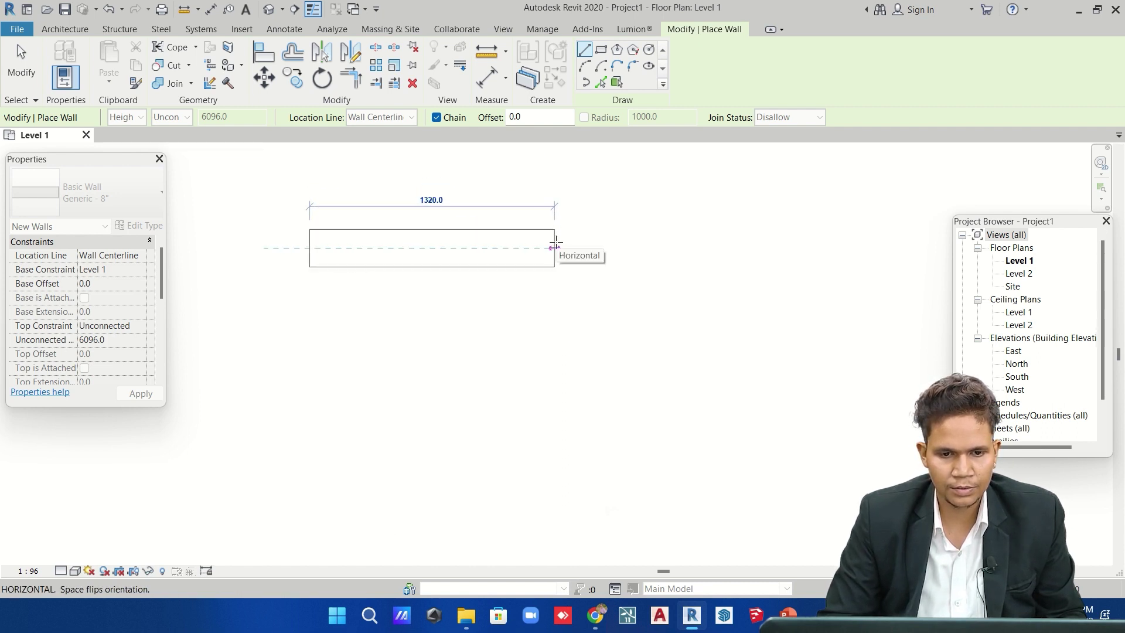
scroll(556, 243, "up", 3)
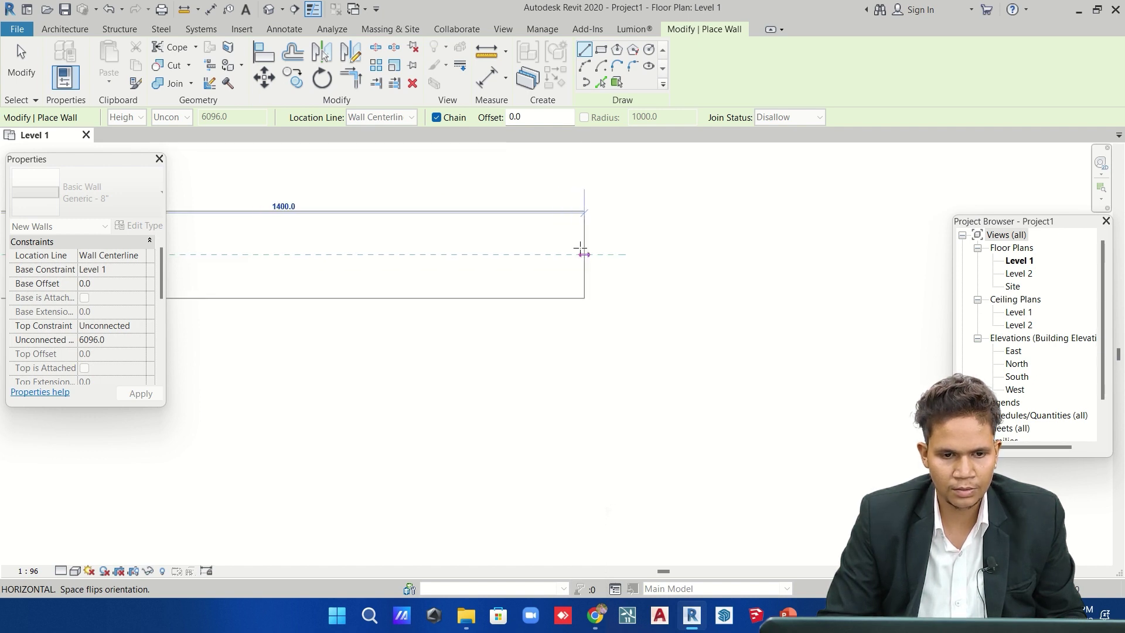
key("Escape")
Cancel a second trial wall and bring the Snaps settings back up.
left_click(522, 287)
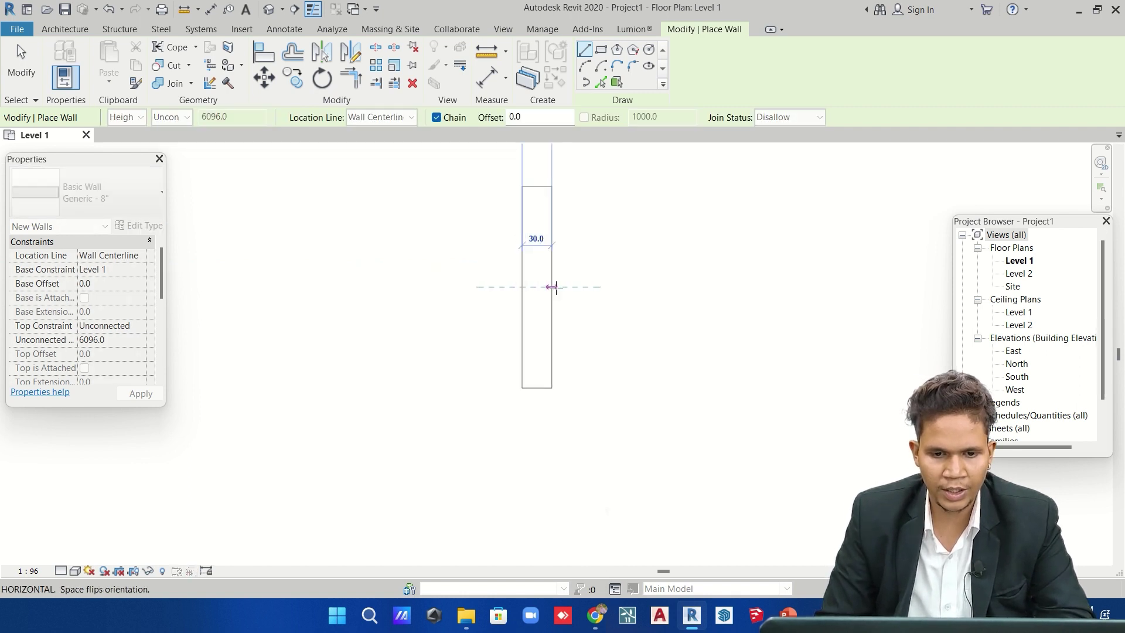
key("Escape")
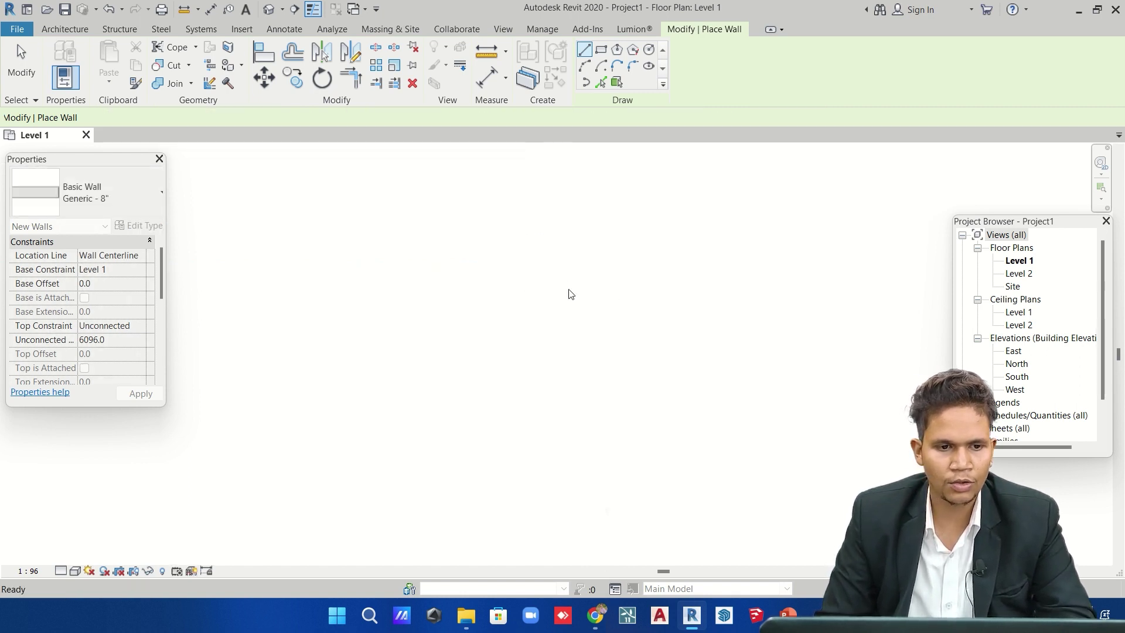
key("Escape")
left_click(542, 29)
left_click(142, 63)
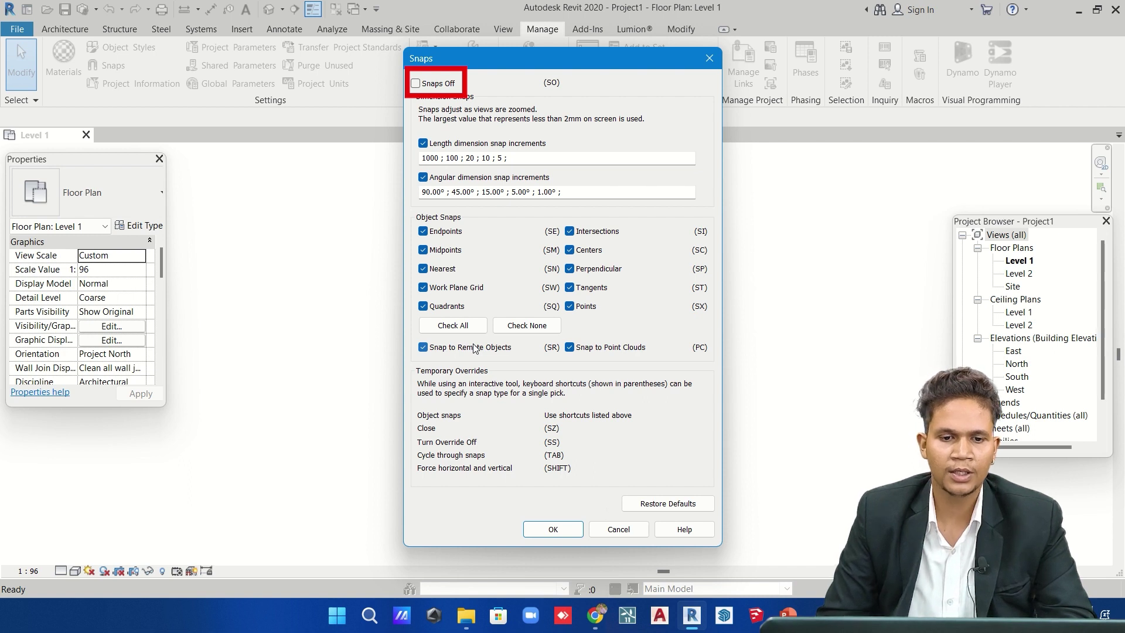
Check and then uncheck Snaps Off so snapping stays enabled.
left_click(416, 84)
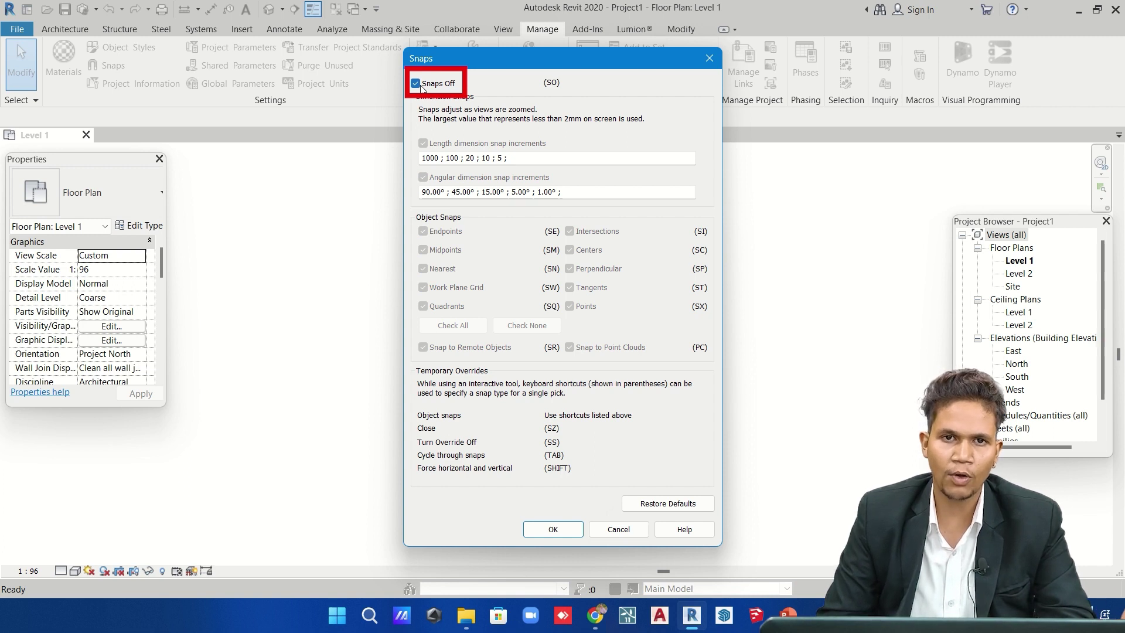
left_click(417, 84)
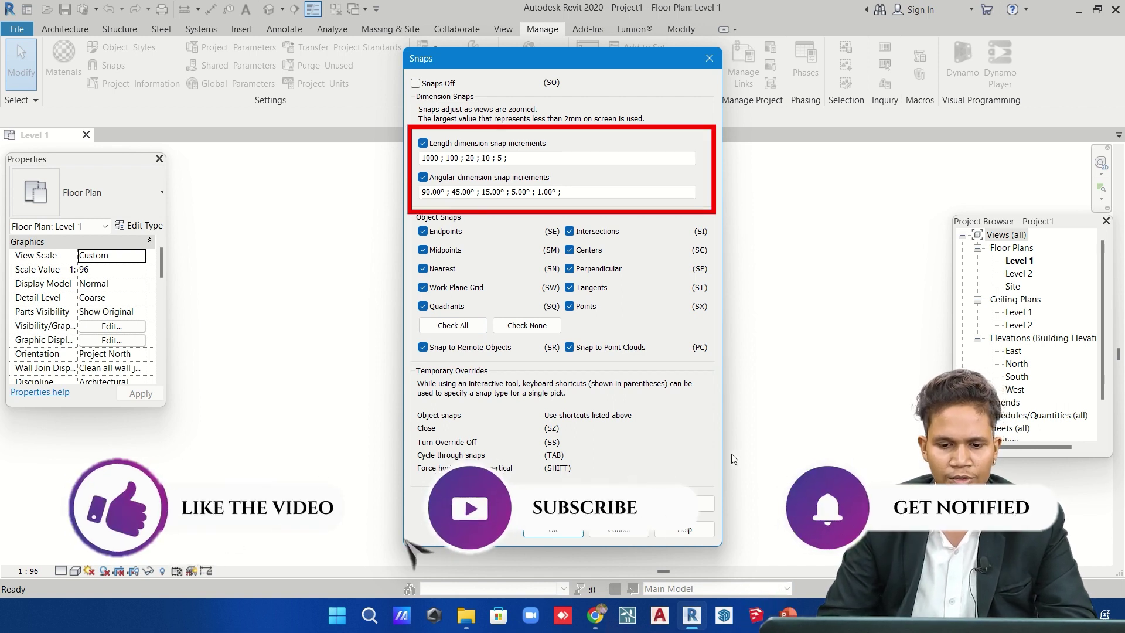
Cancel the Snaps dialog, returning to the Level 1 floor plan.
left_click(615, 532)
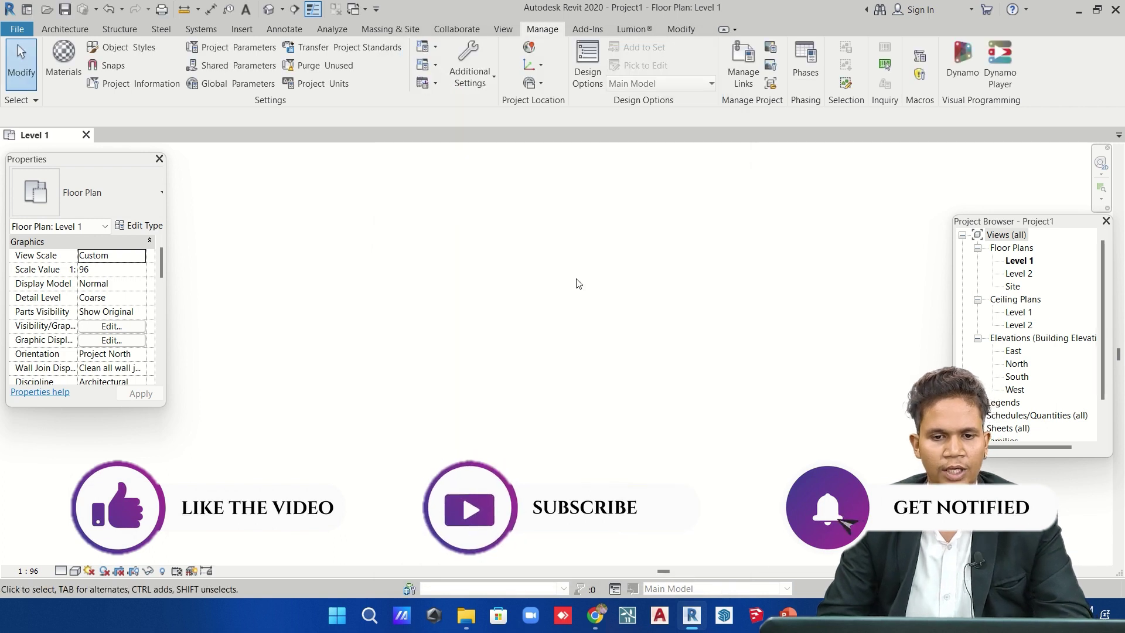